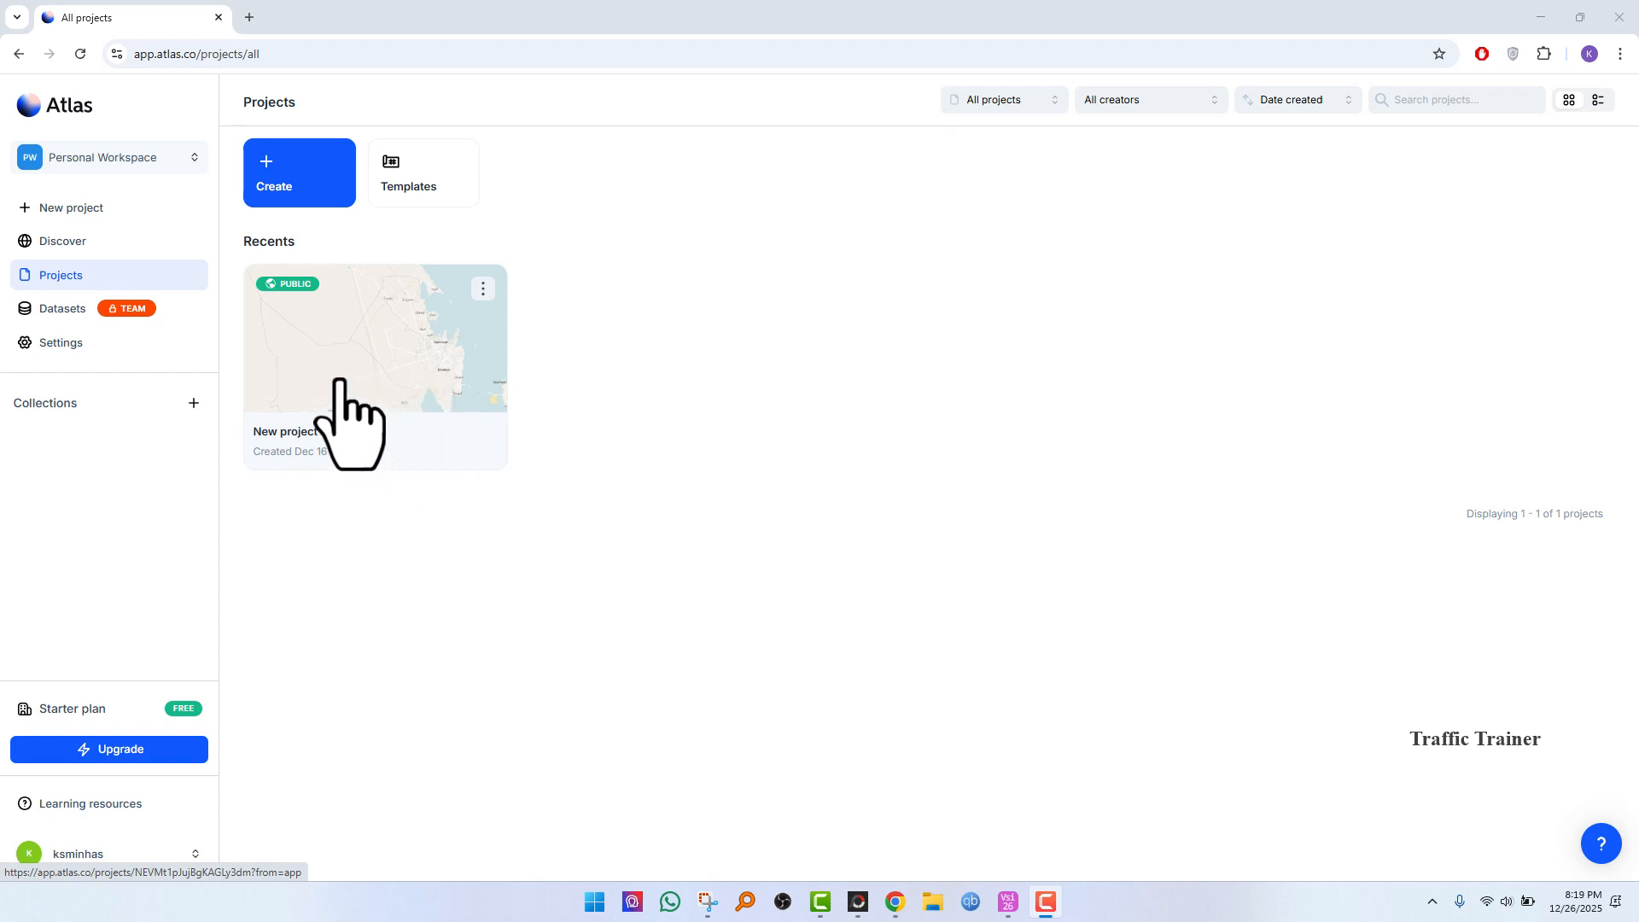
Step: Open the New project map and zoom in on the area between Shendi and Kassala in Sudan
click(355, 345)
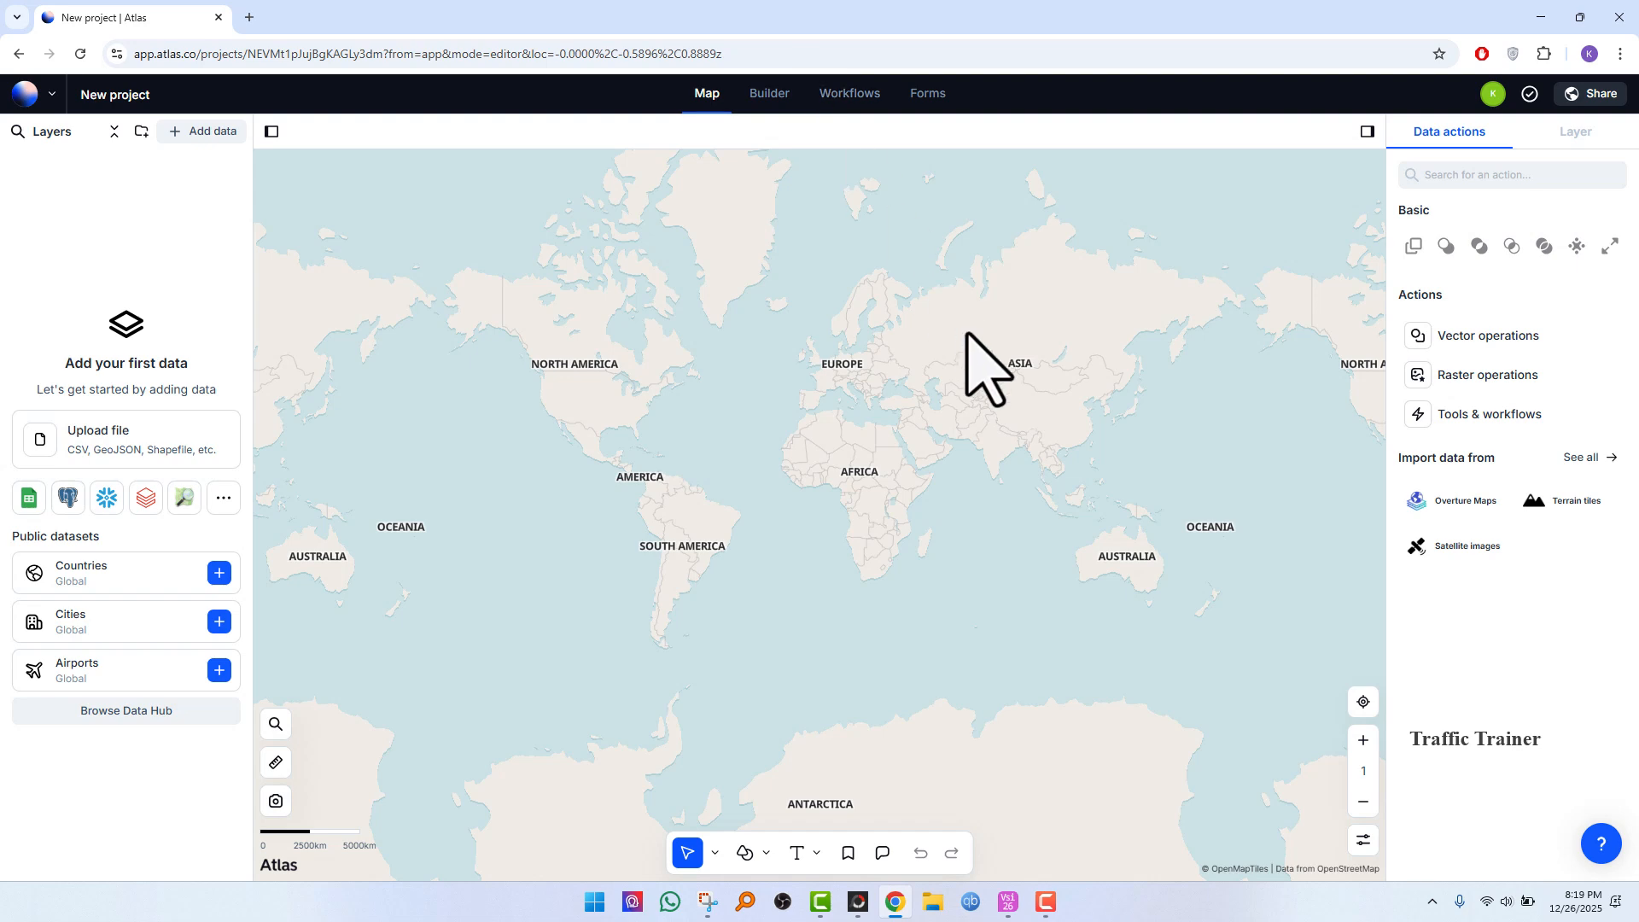
scroll(900, 483, up, 3)
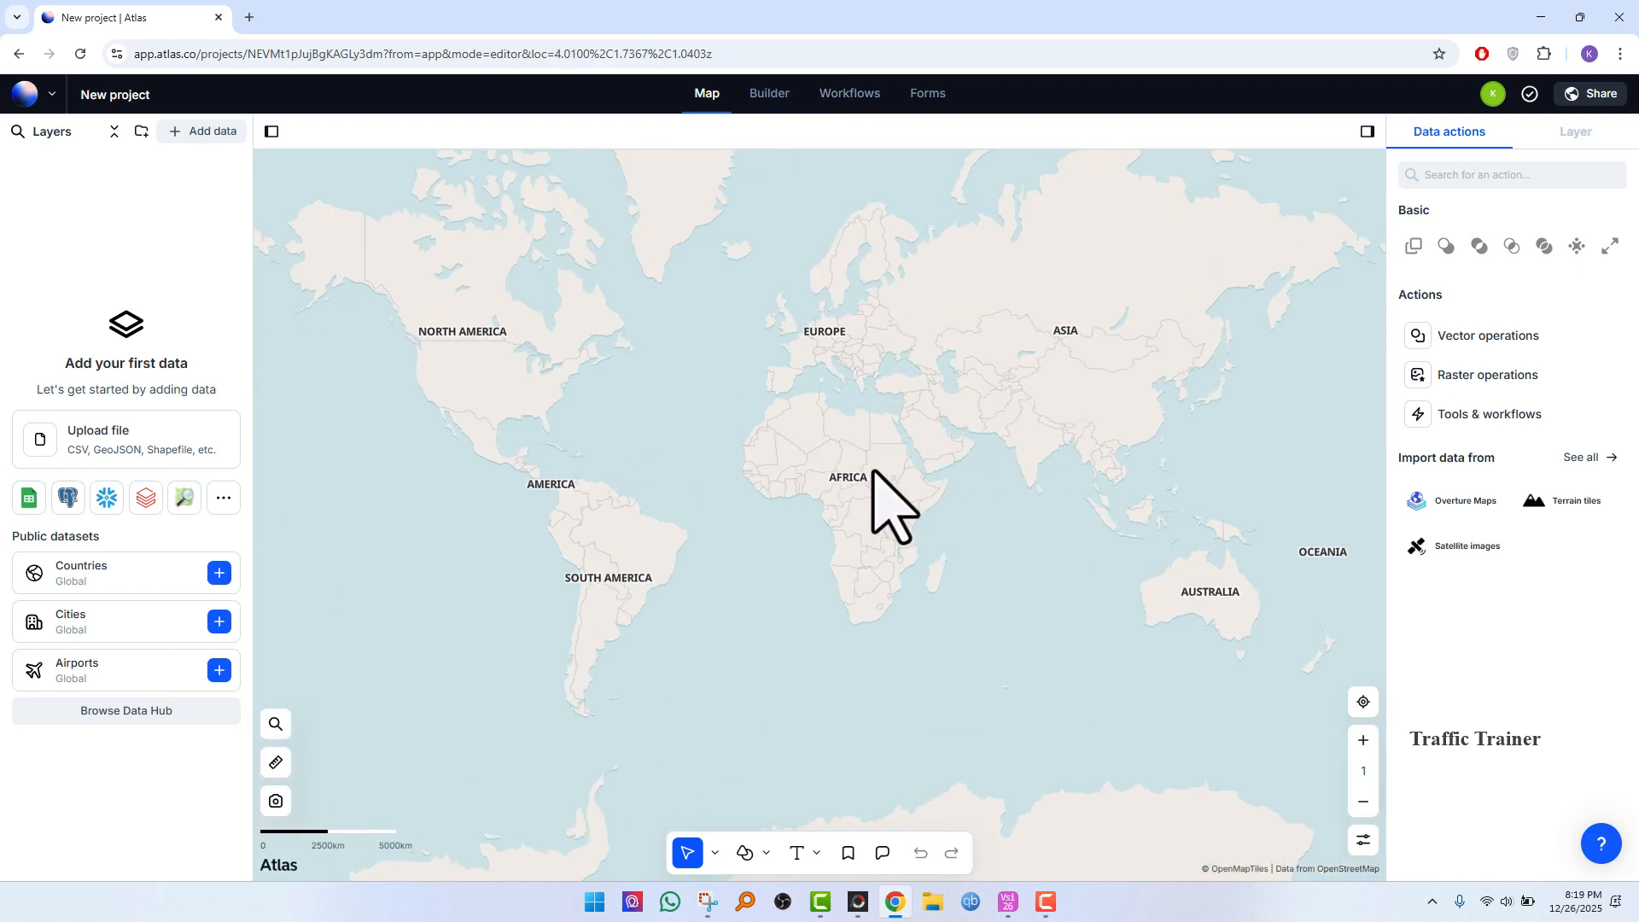
scroll(873, 470, up, 5)
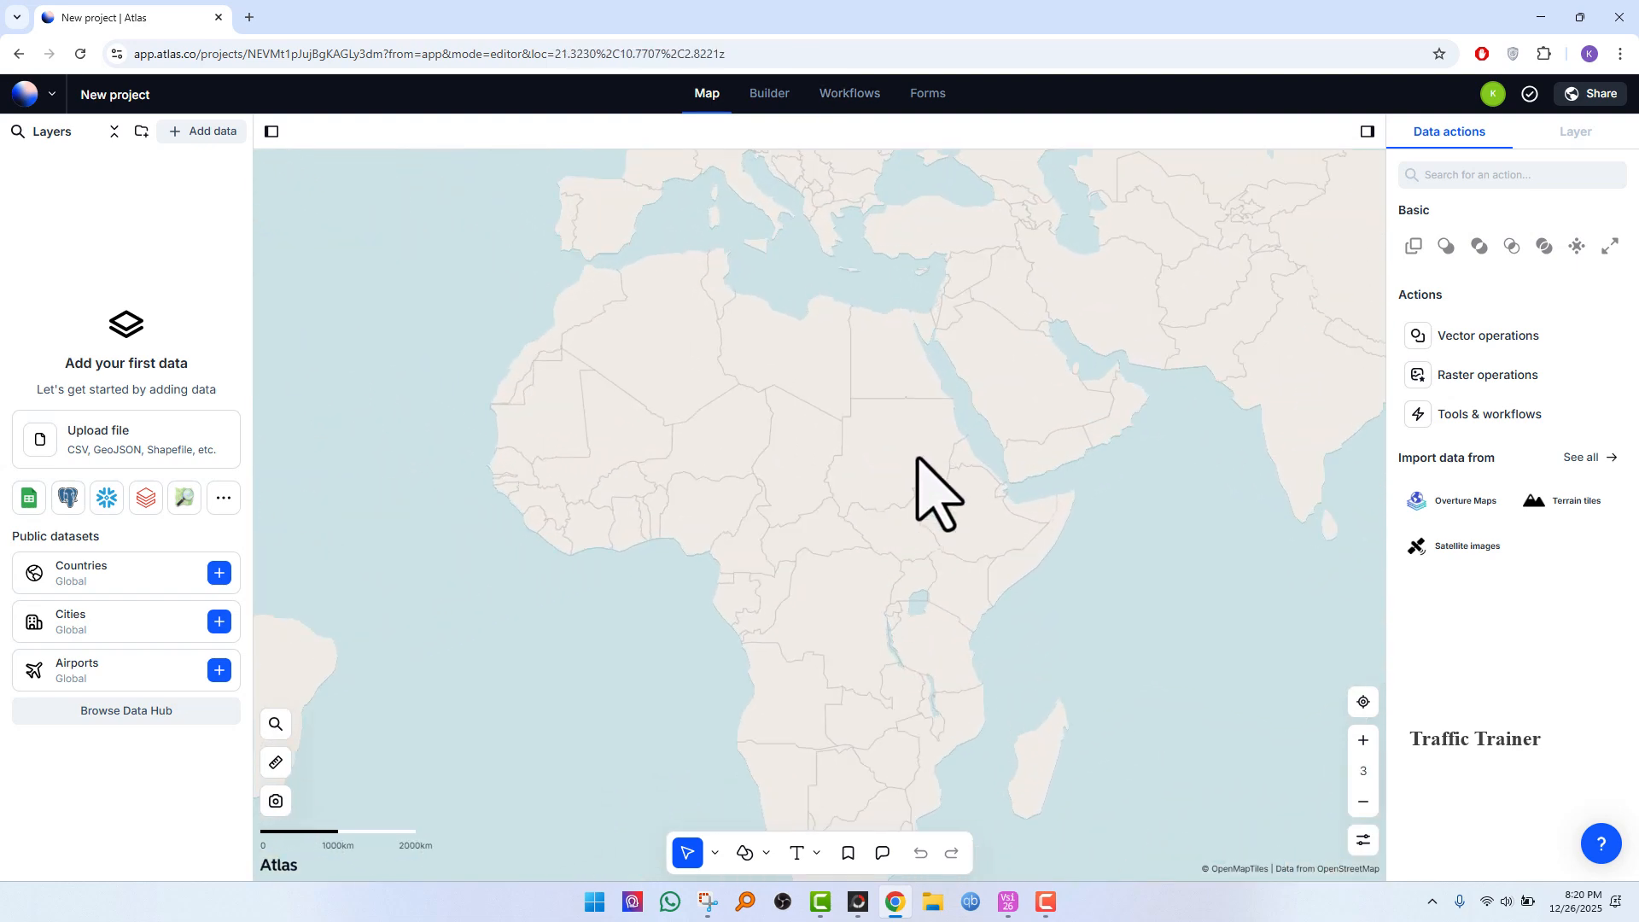
scroll(923, 465, up, 4)
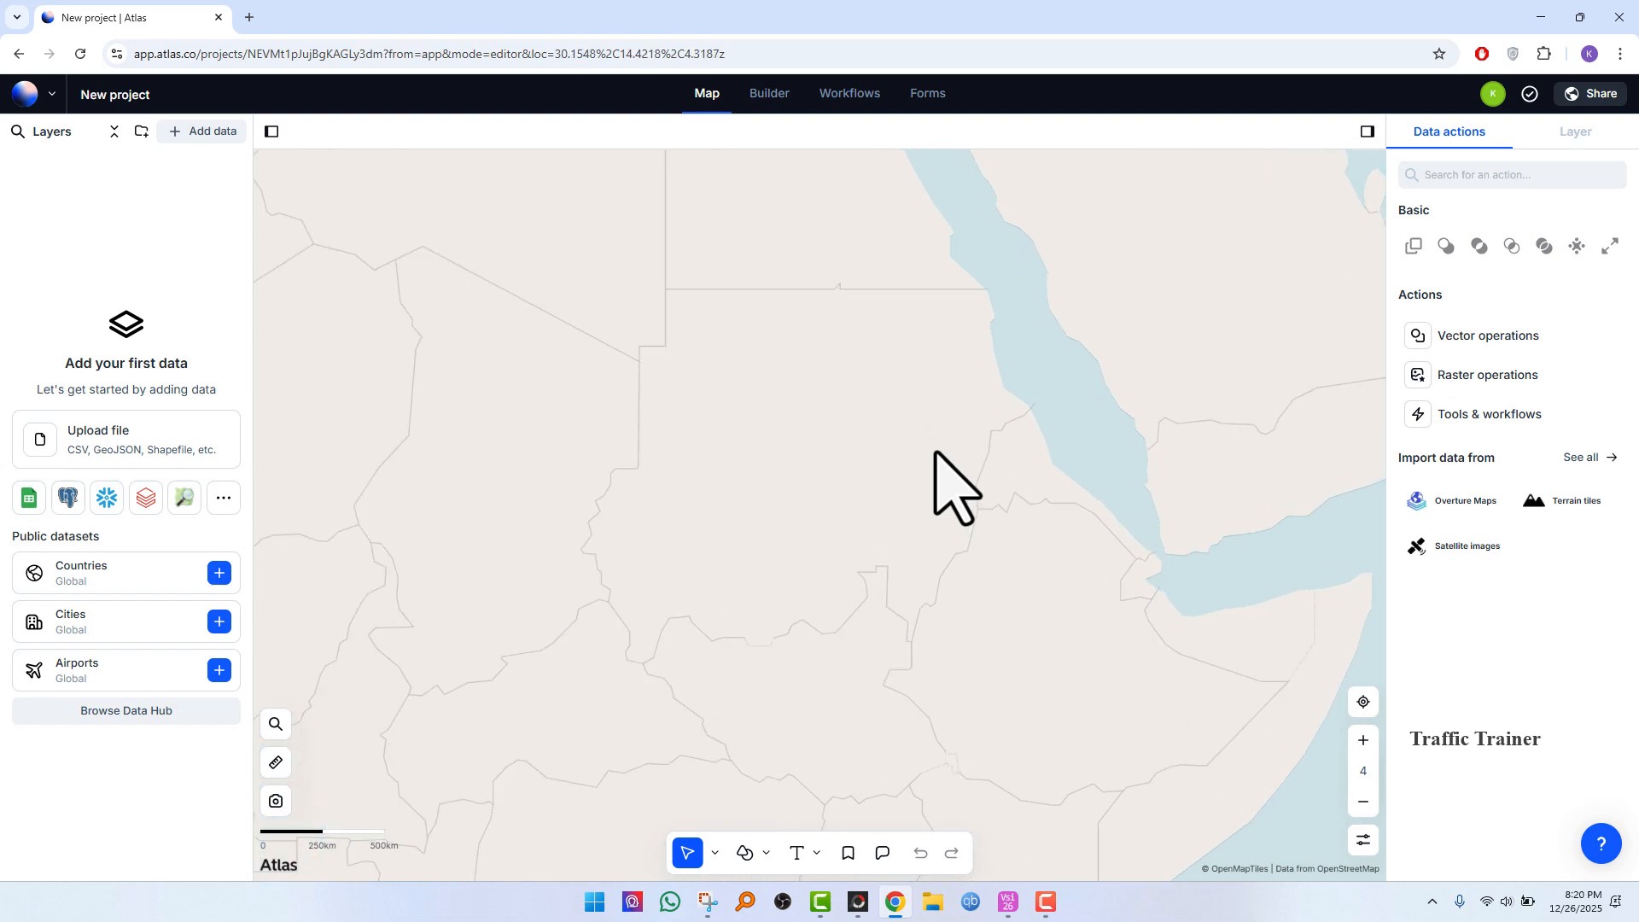
scroll(937, 453, up, 4)
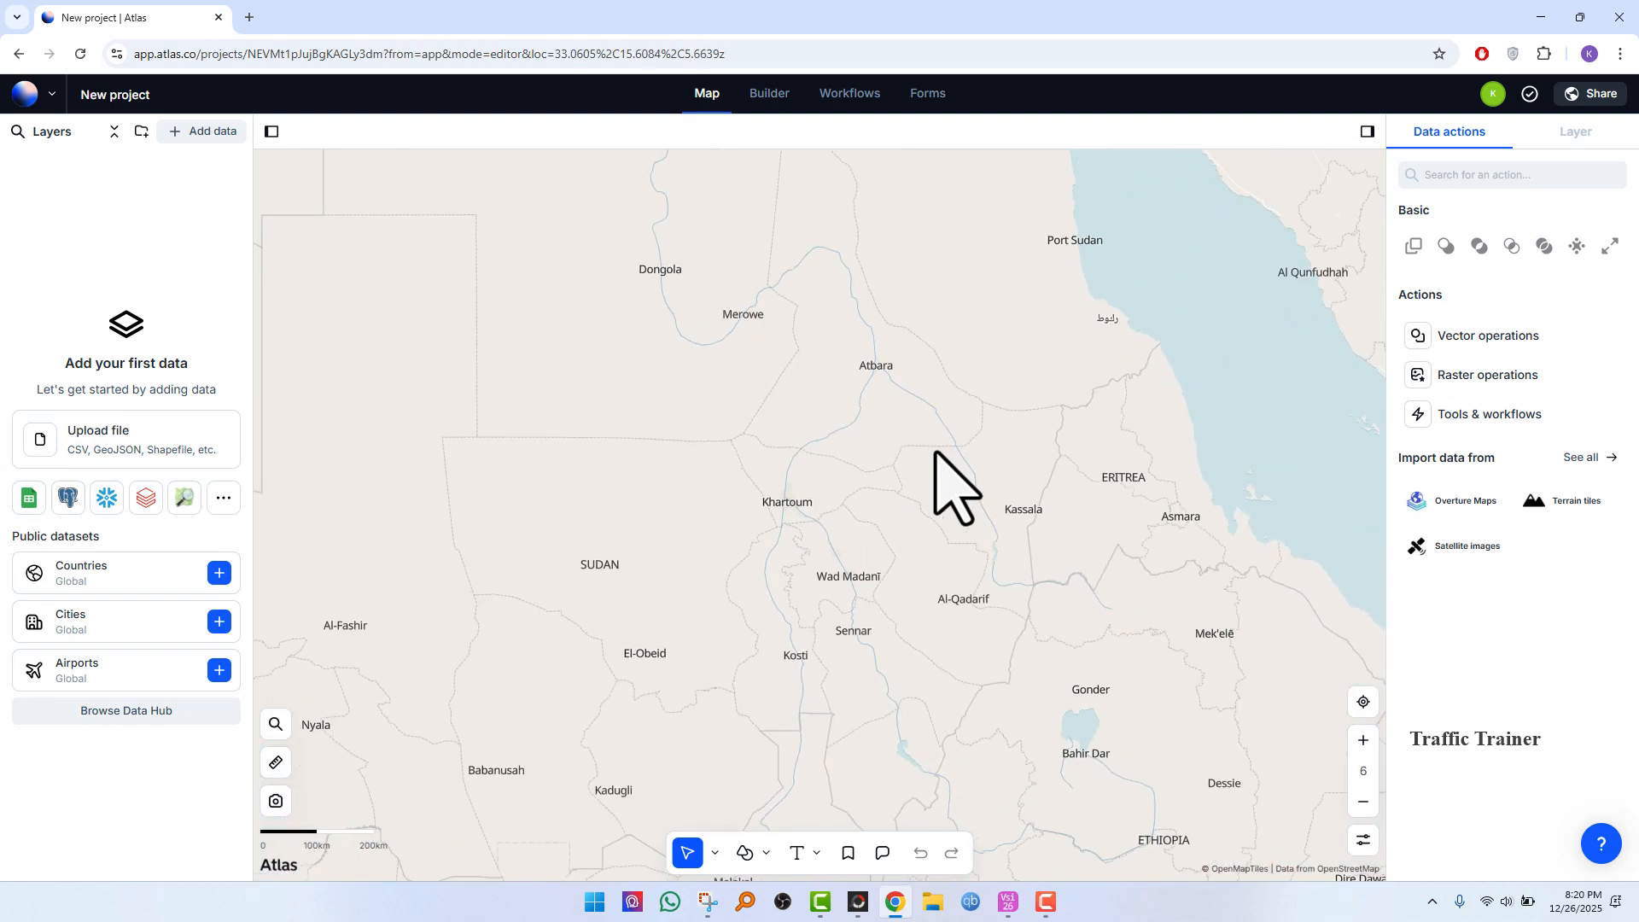
scroll(935, 452, up, 3)
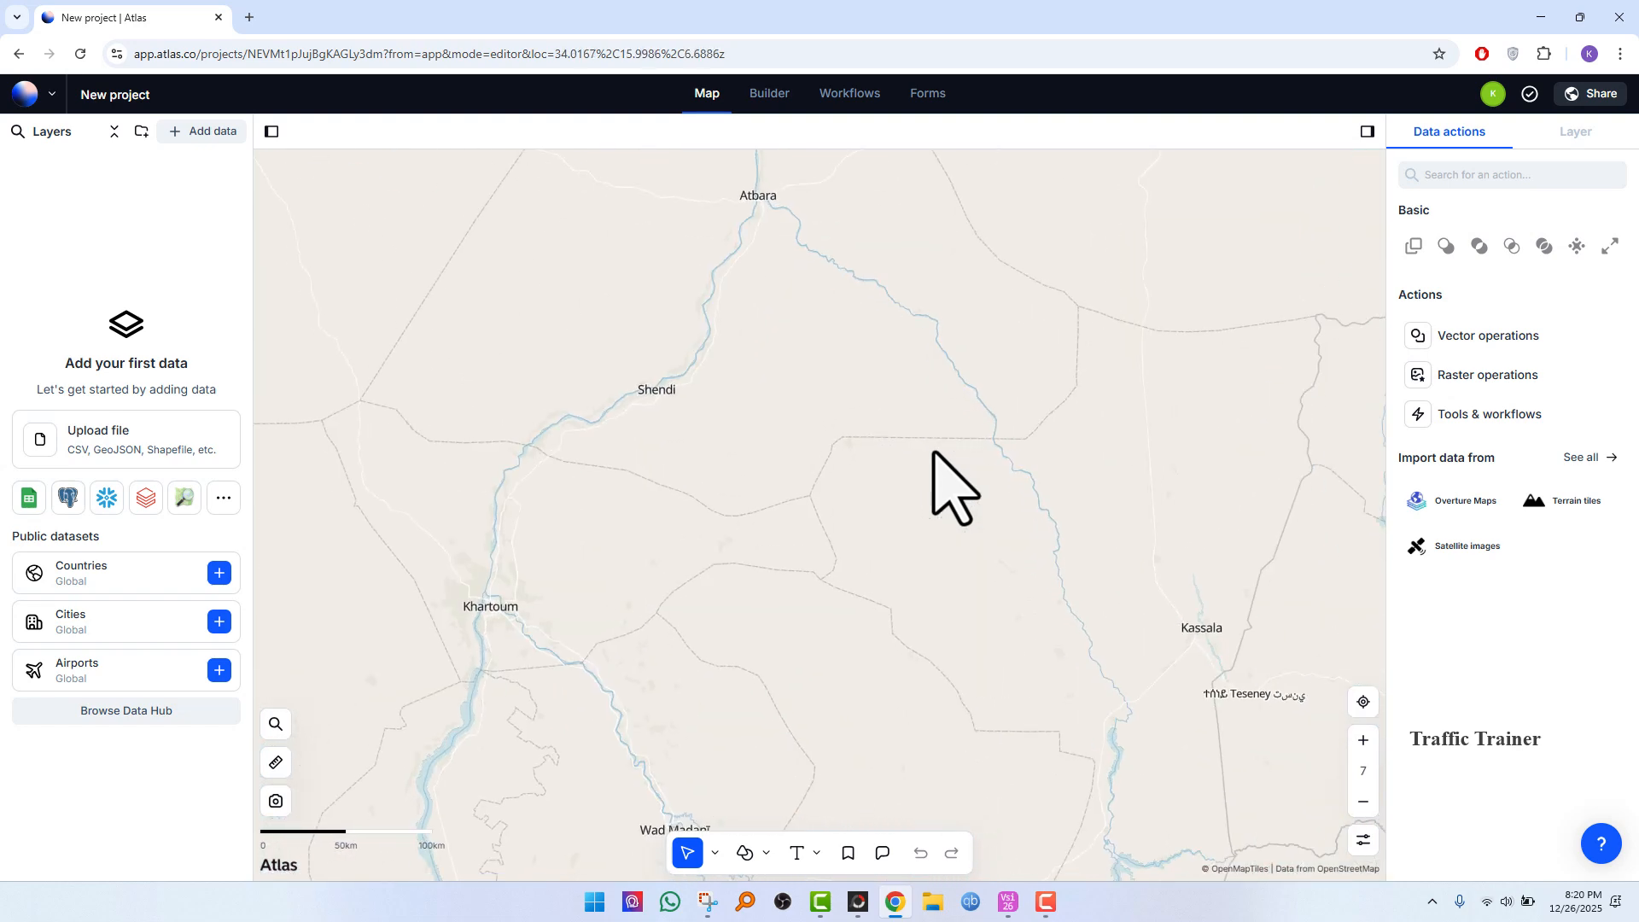
scroll(934, 453, up, 3)
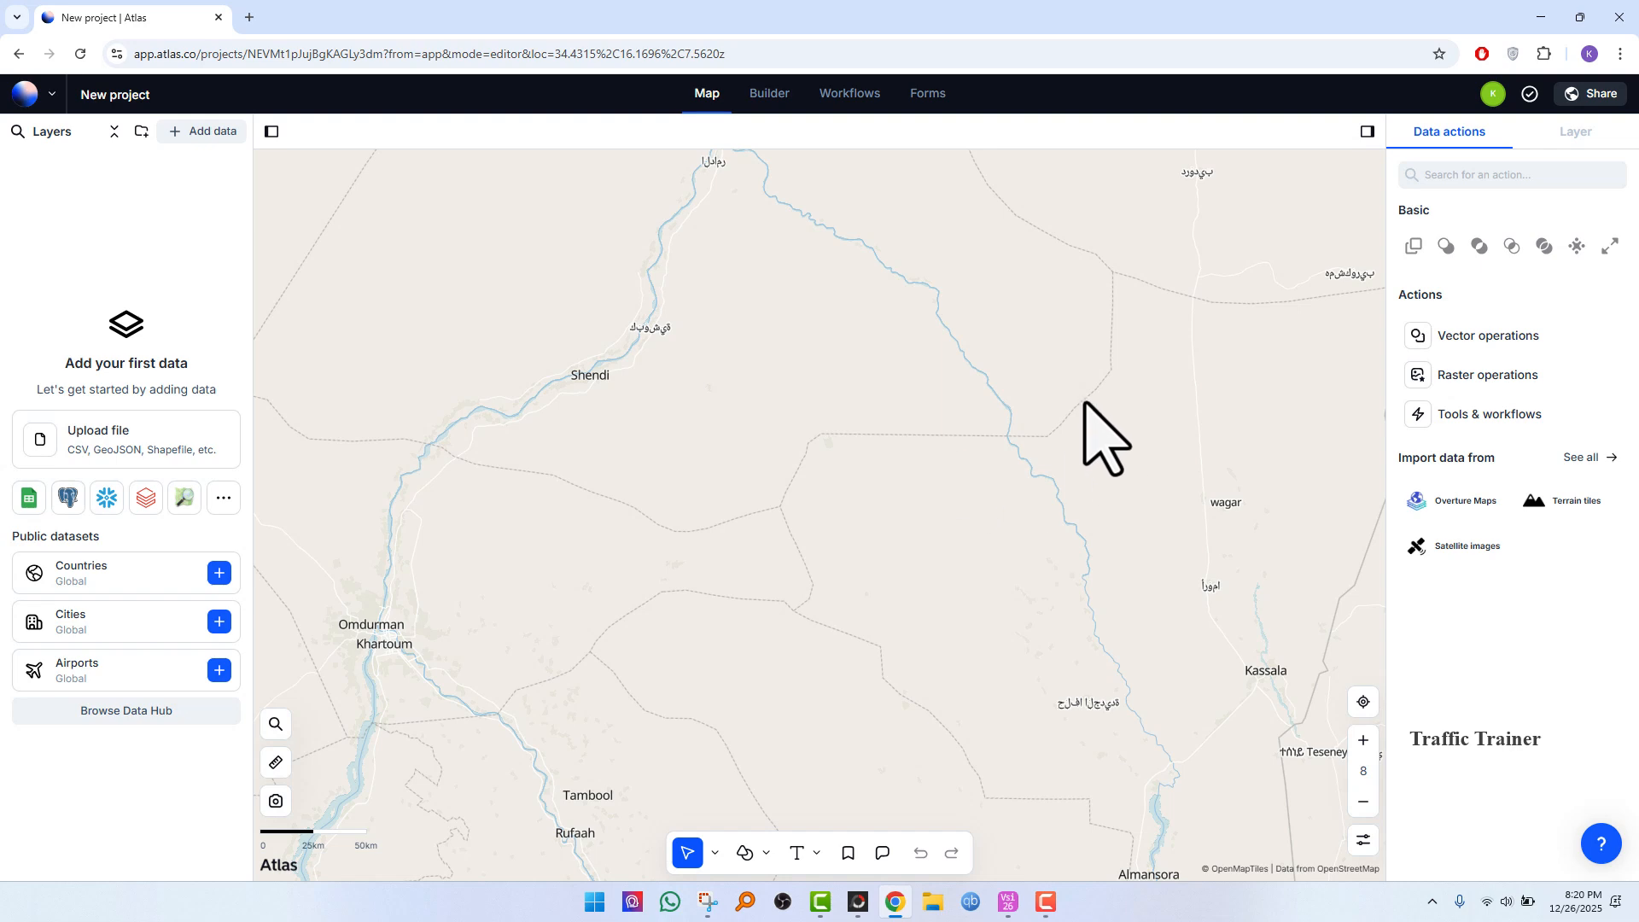
scroll(1091, 501, up, 1)
scroll(1092, 501, up, 2)
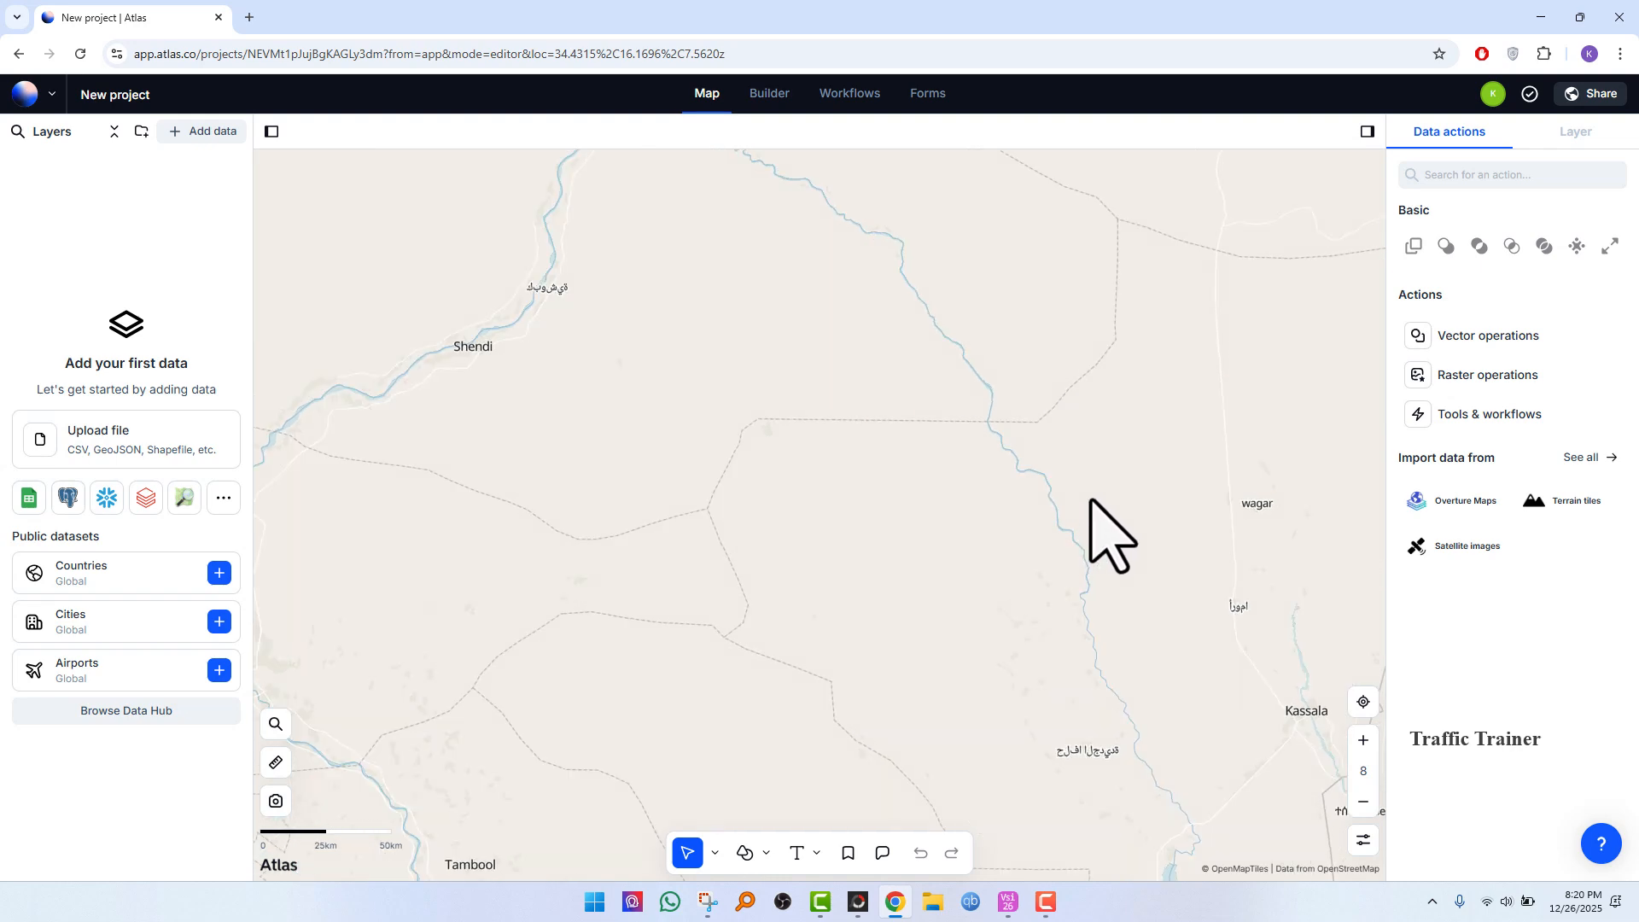
scroll(1098, 520, down, 2)
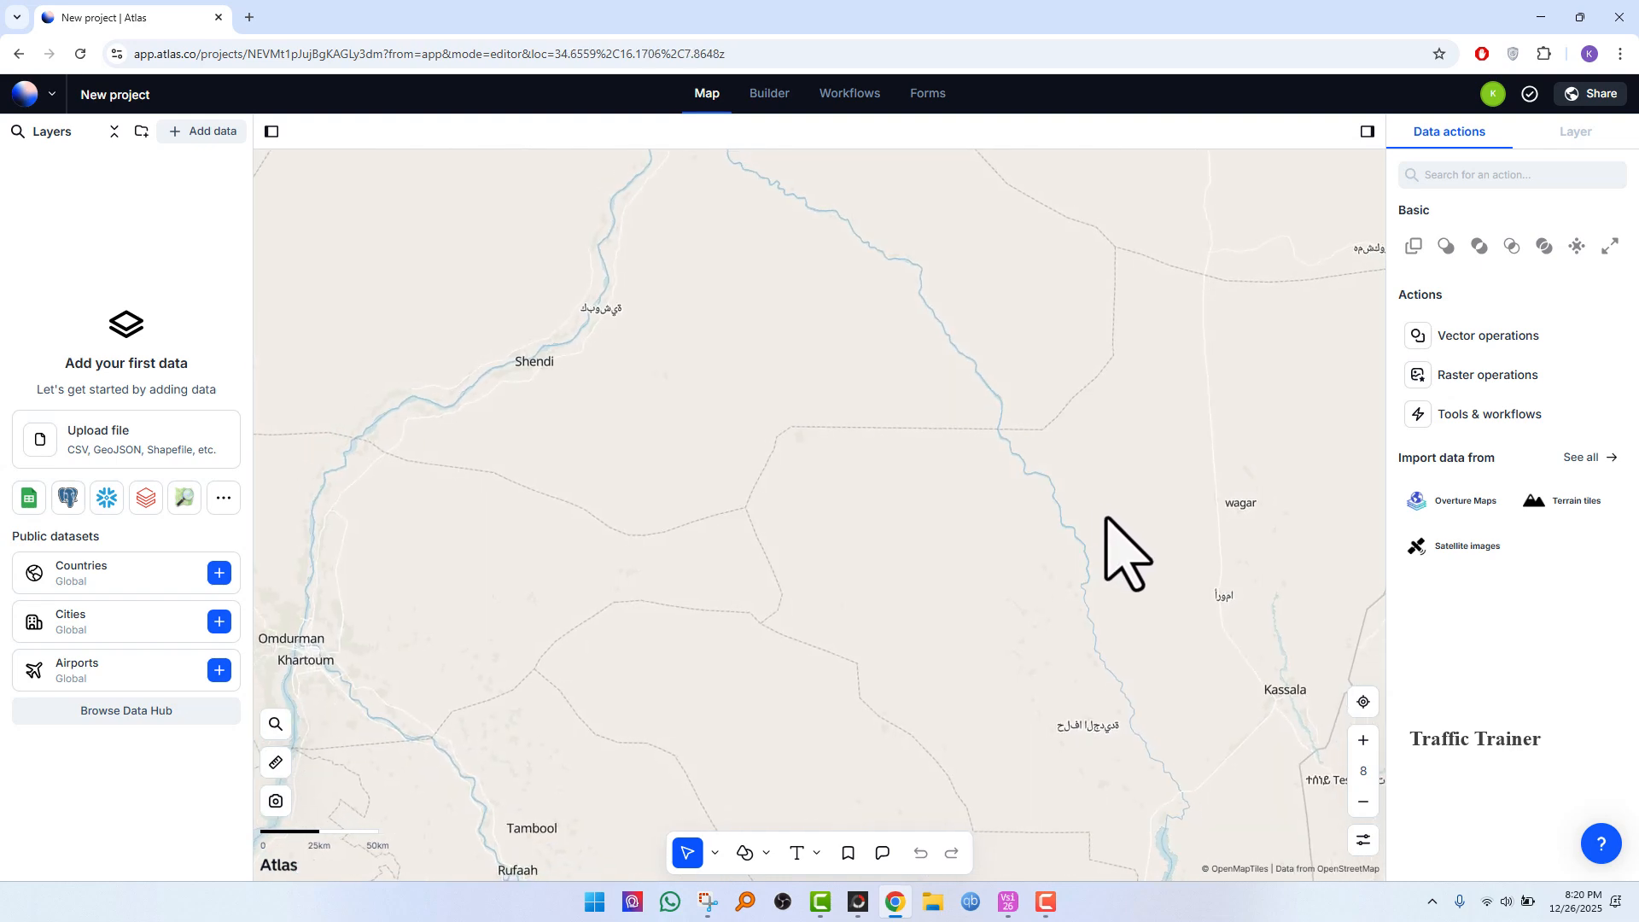
drag(1190, 494, 1134, 502)
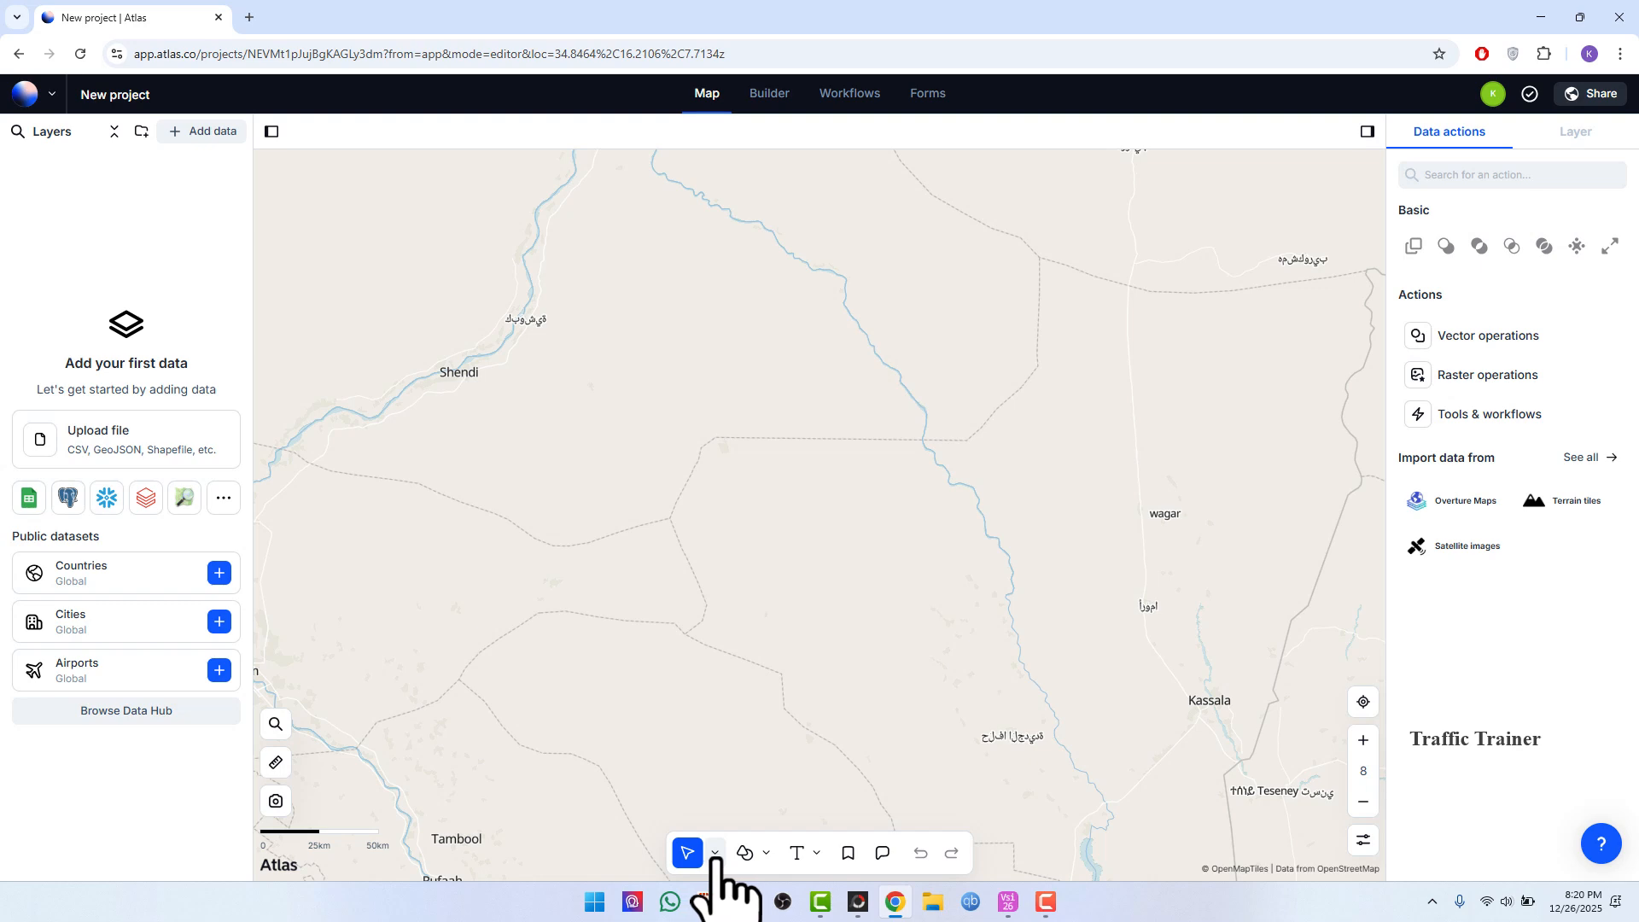
Step: Draw a multi-segment line with the Line tool running south from north of wagar, then west toward south of Shendi
click(767, 853)
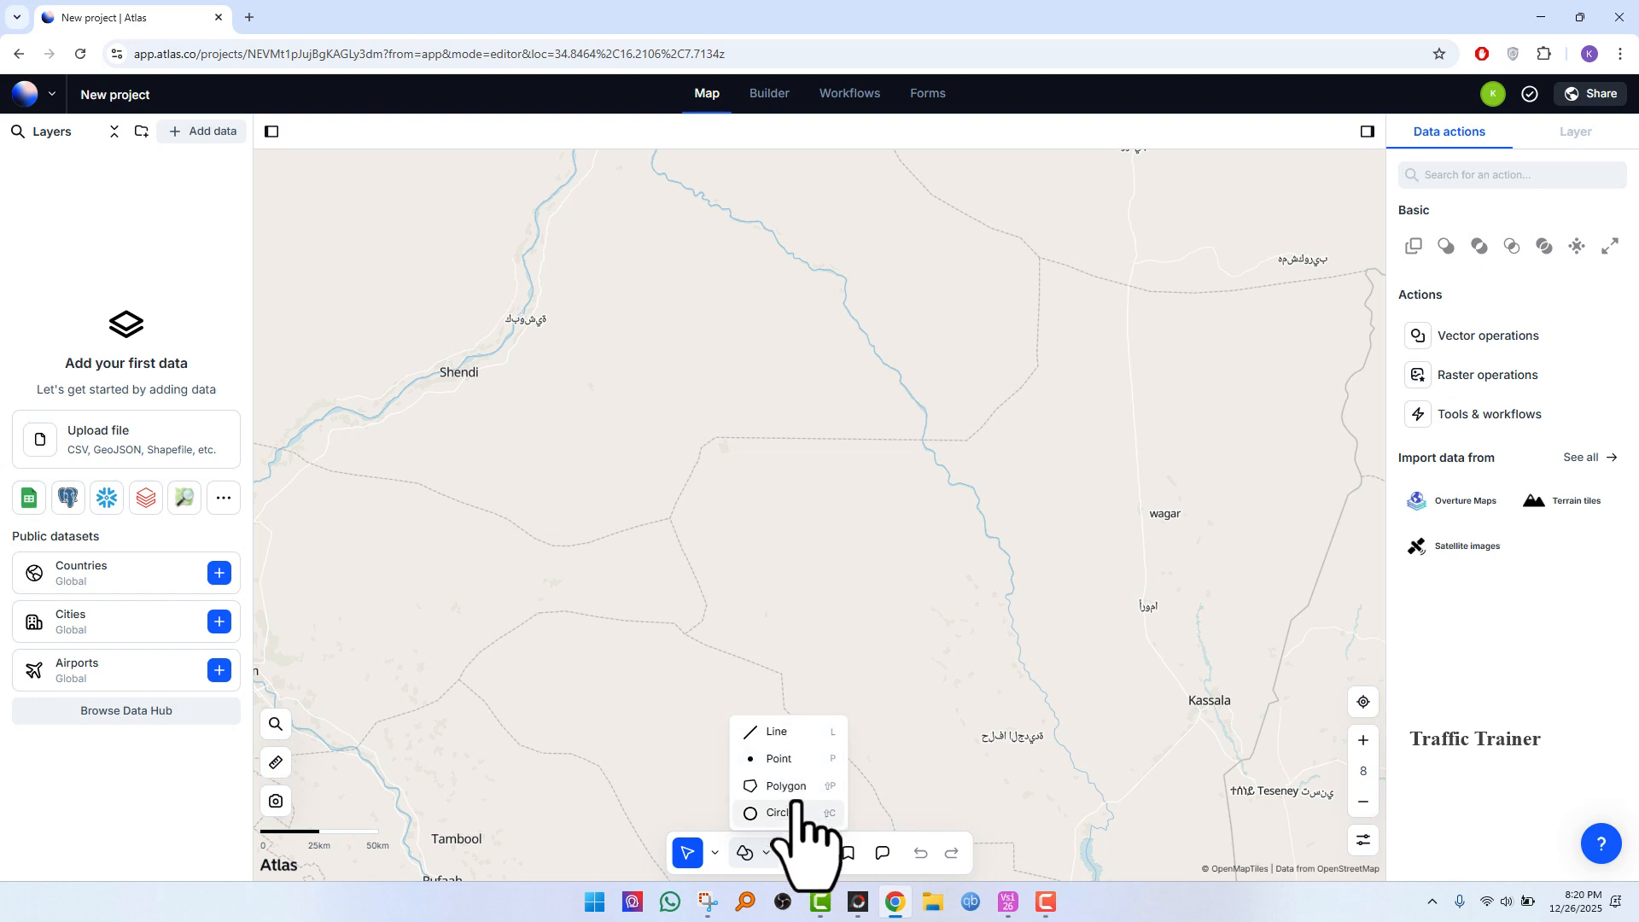
click(776, 733)
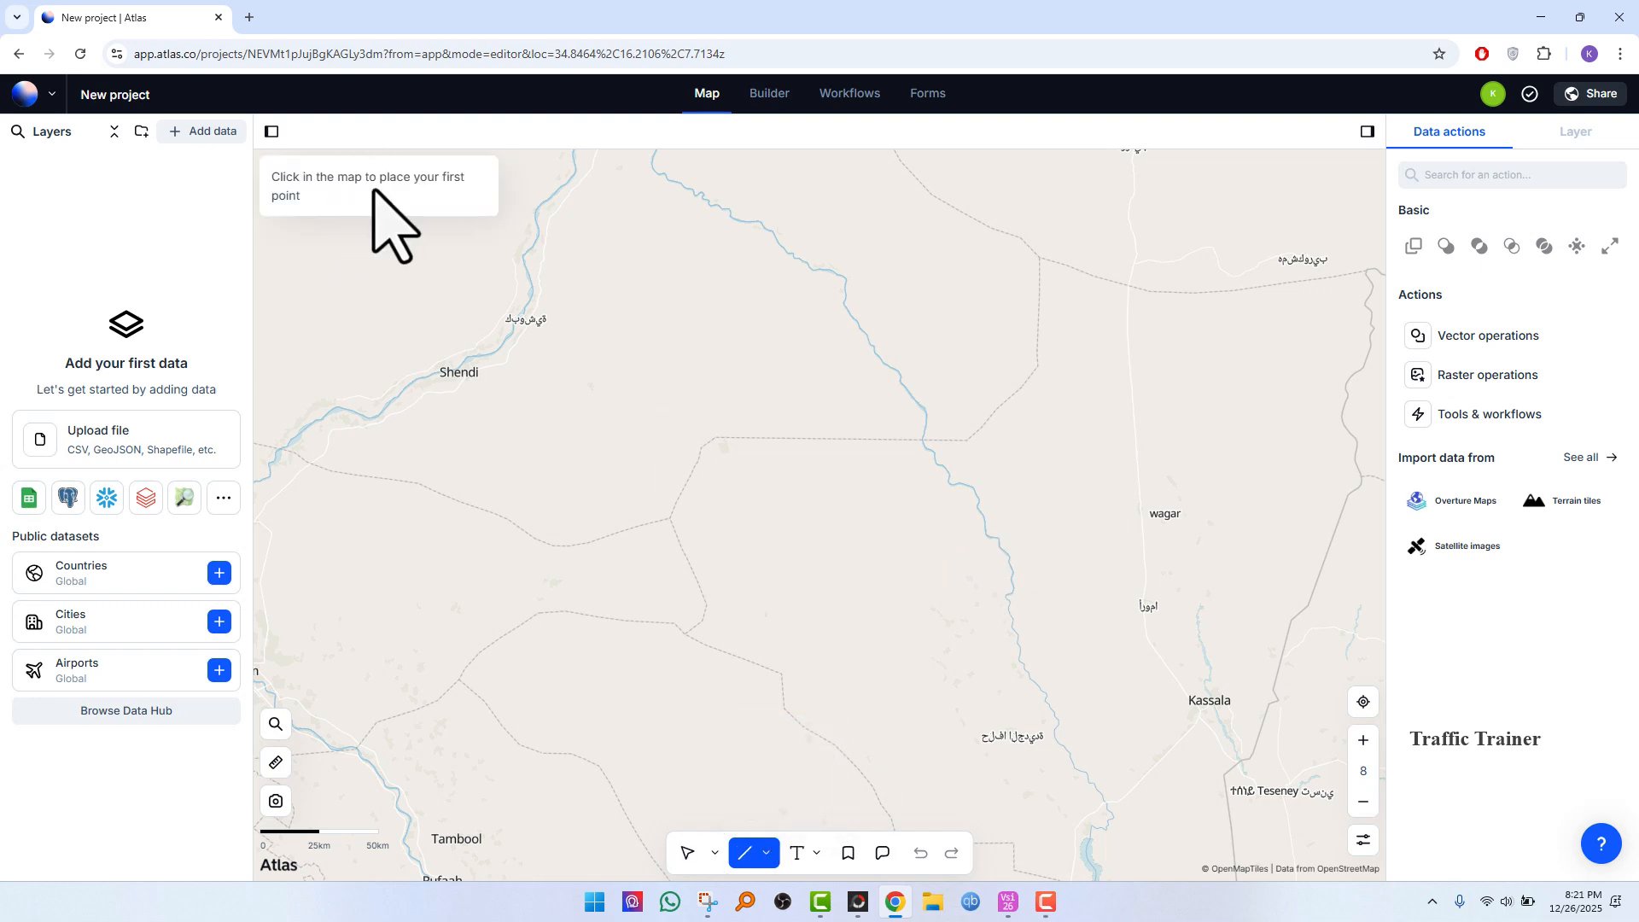
click(1039, 257)
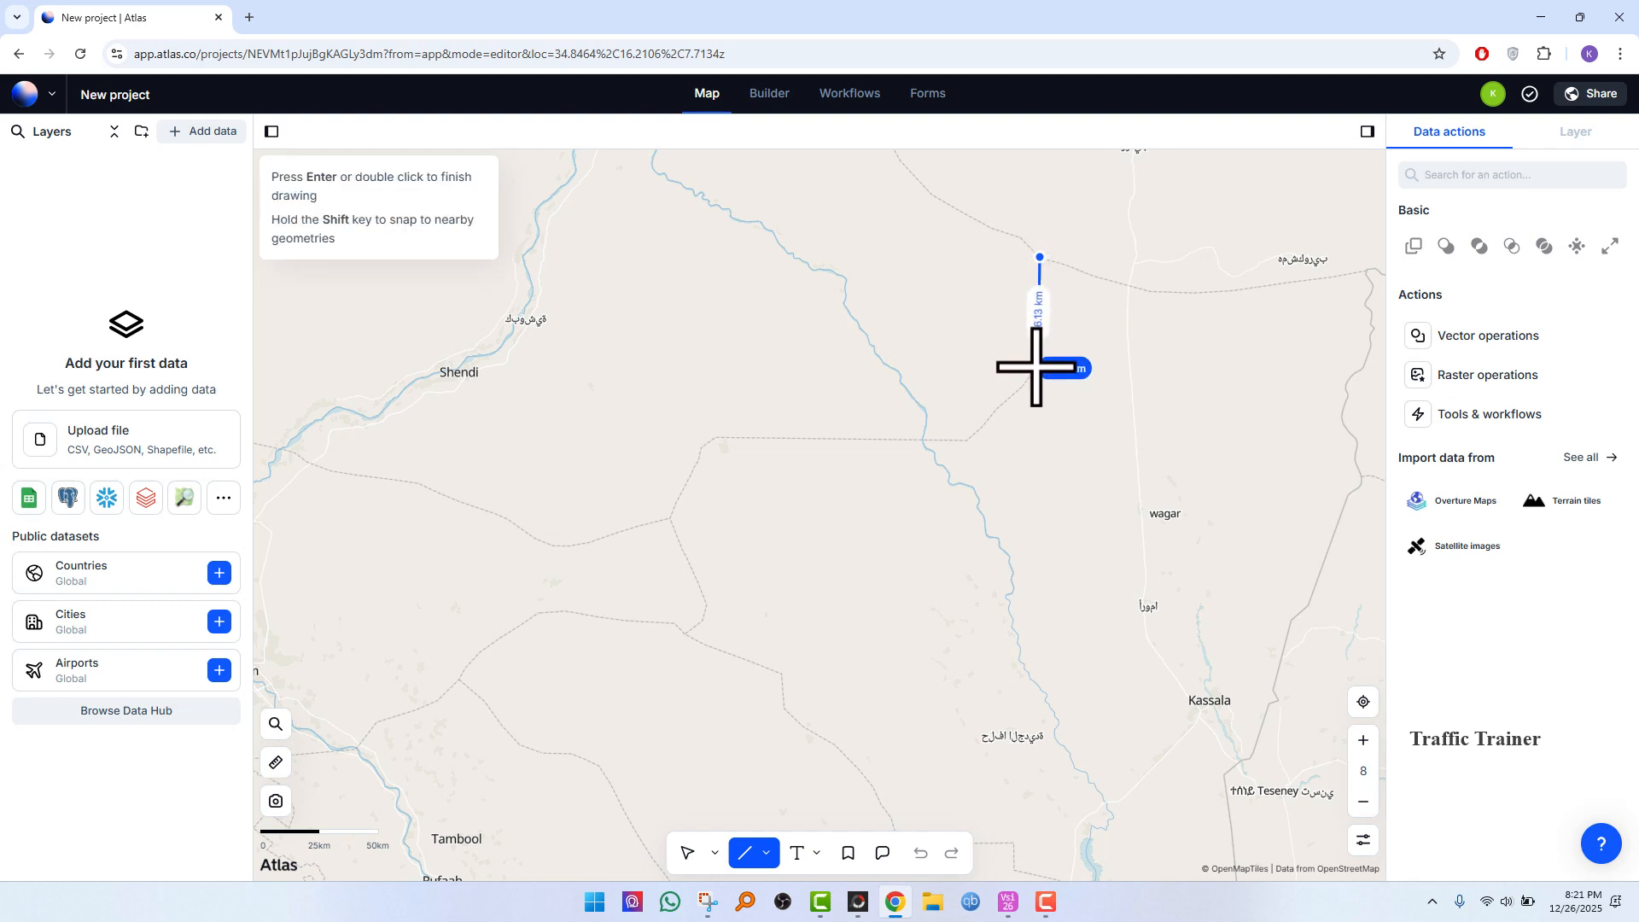
click(1036, 367)
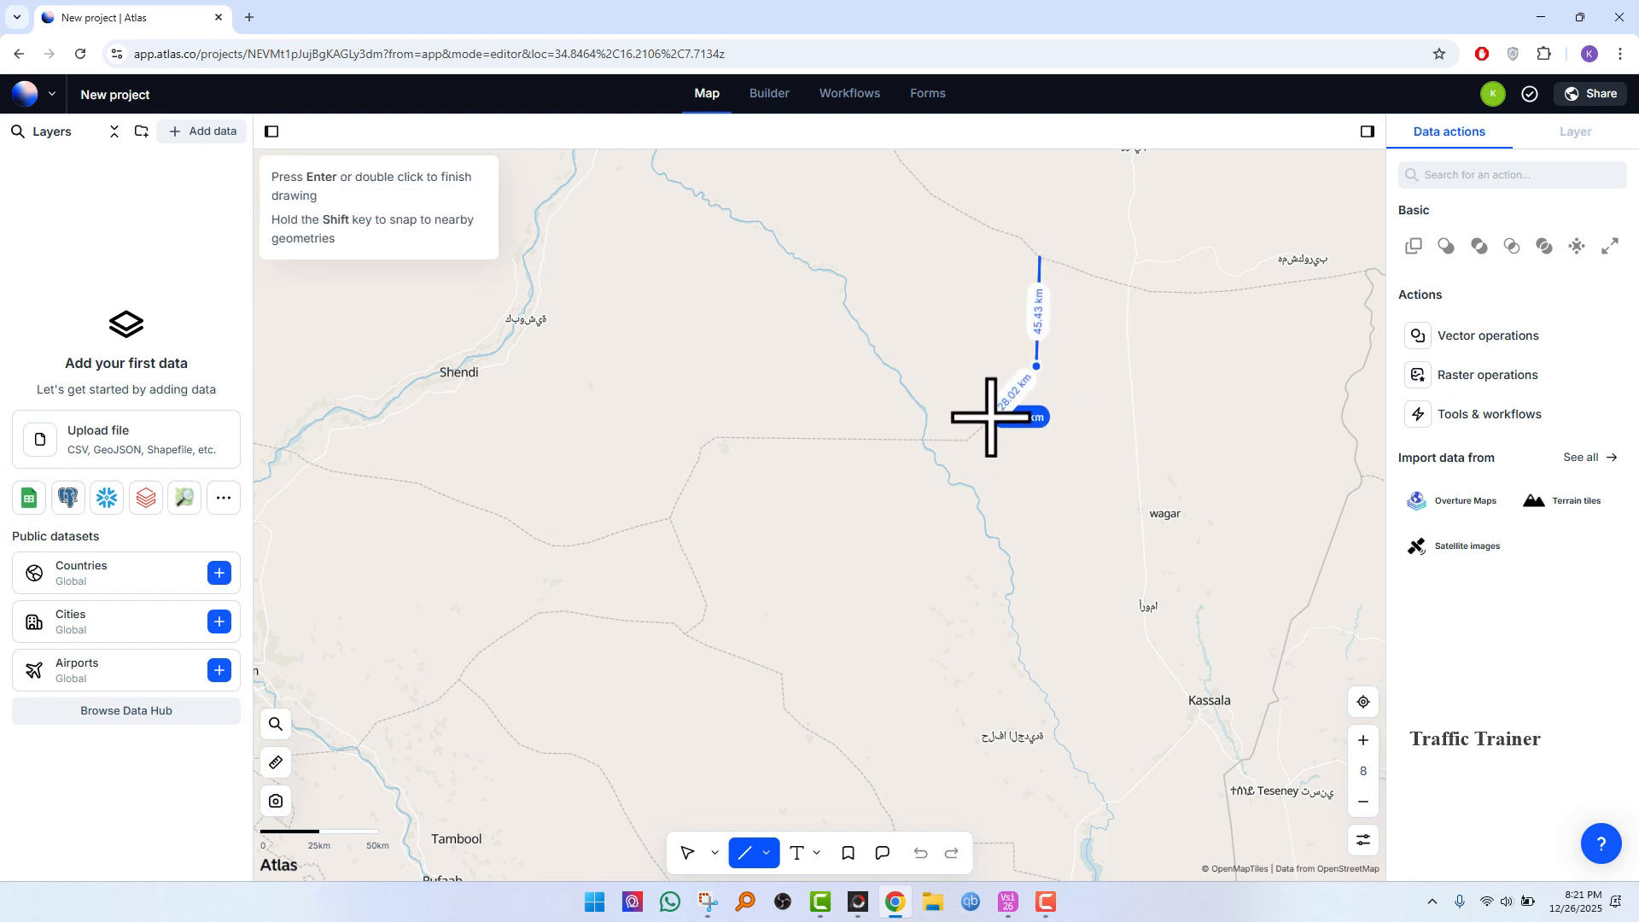
click(962, 439)
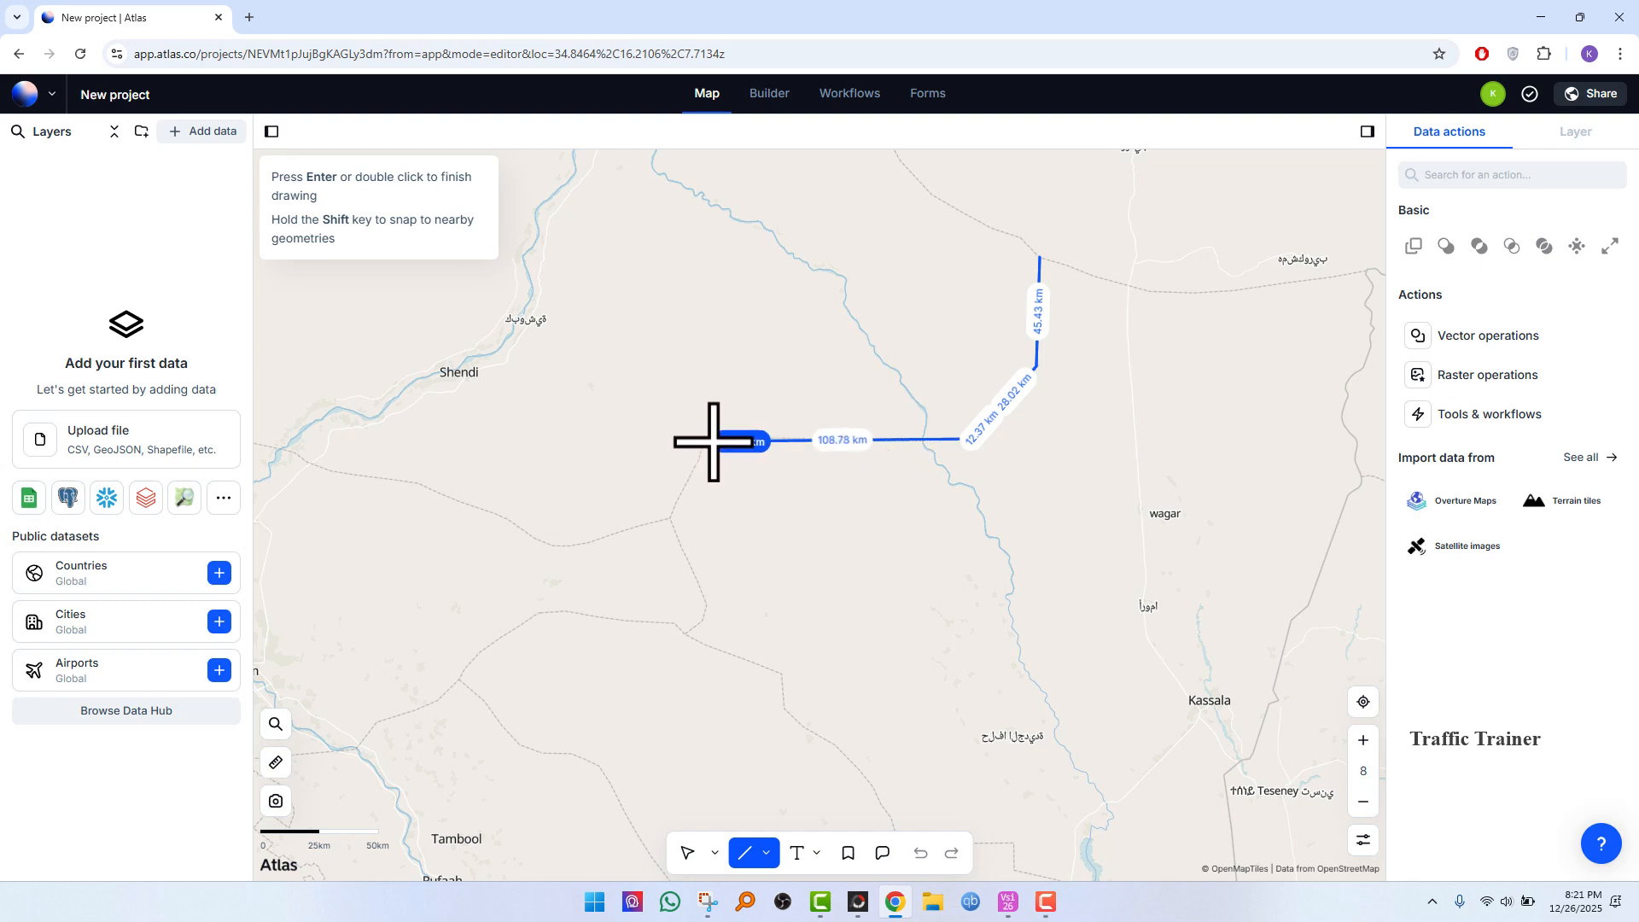
click(718, 439)
click(699, 450)
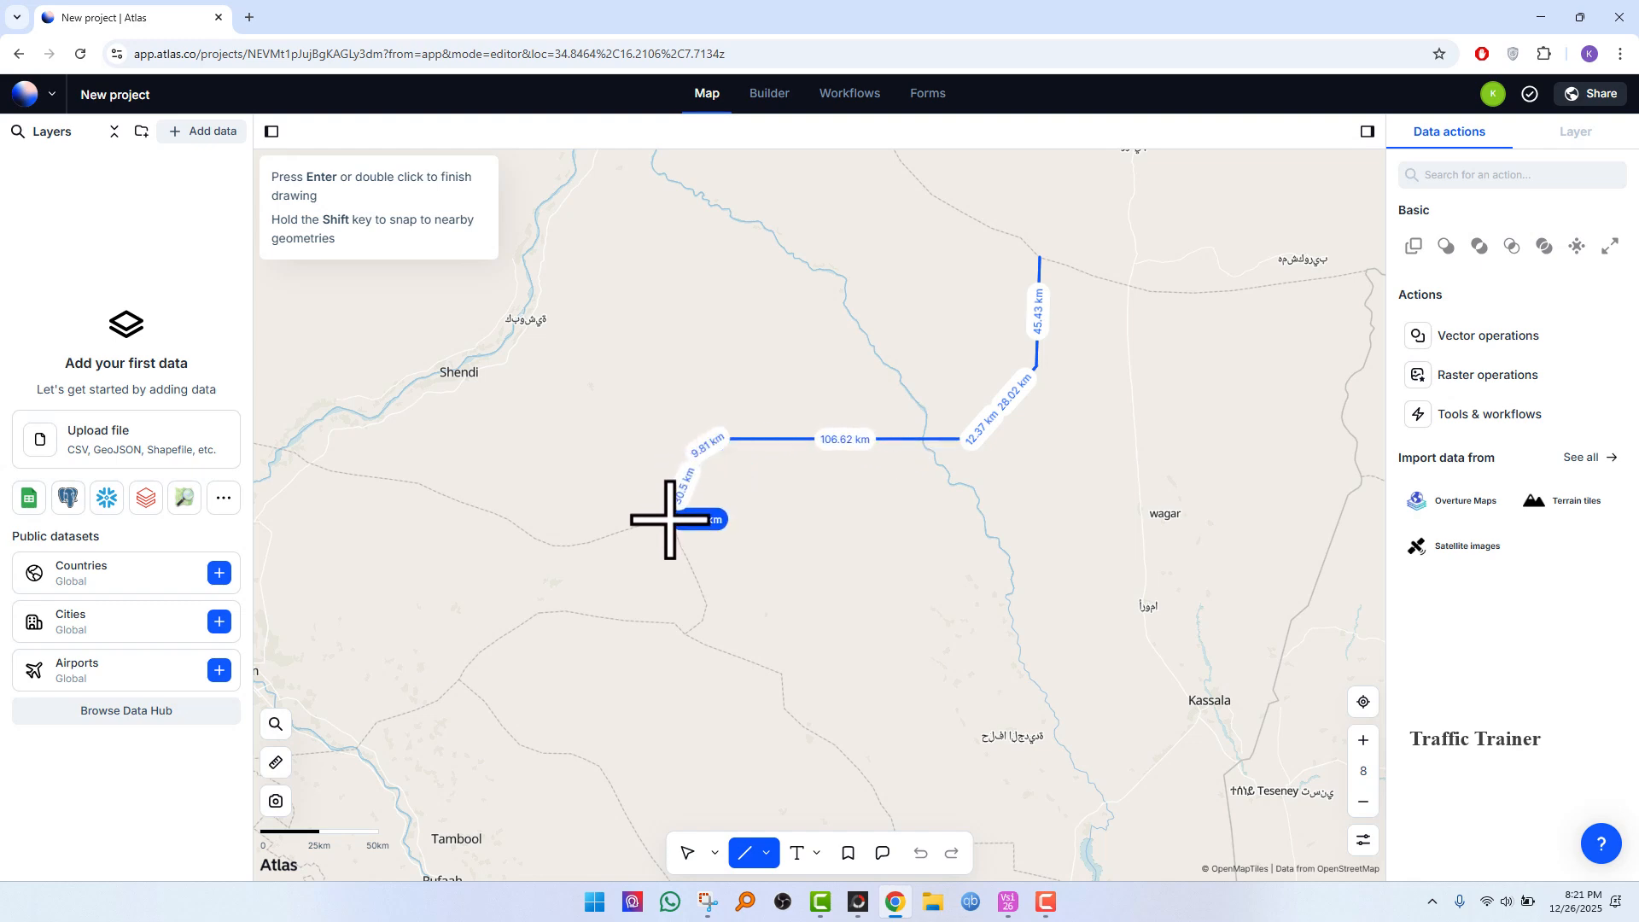
click(674, 512)
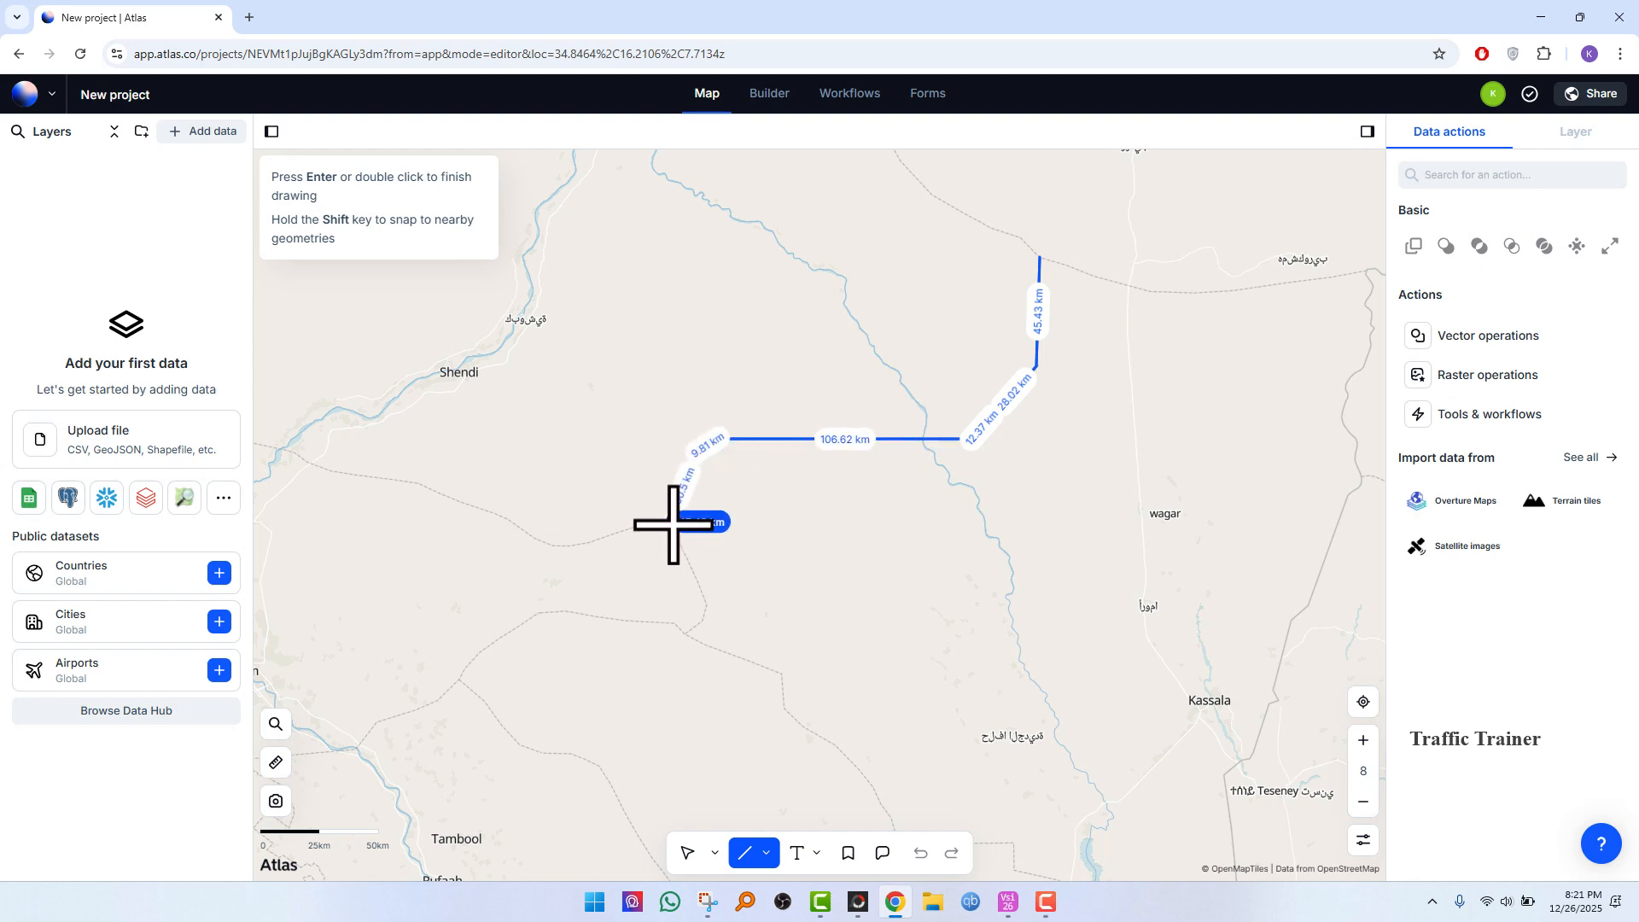
click(606, 541)
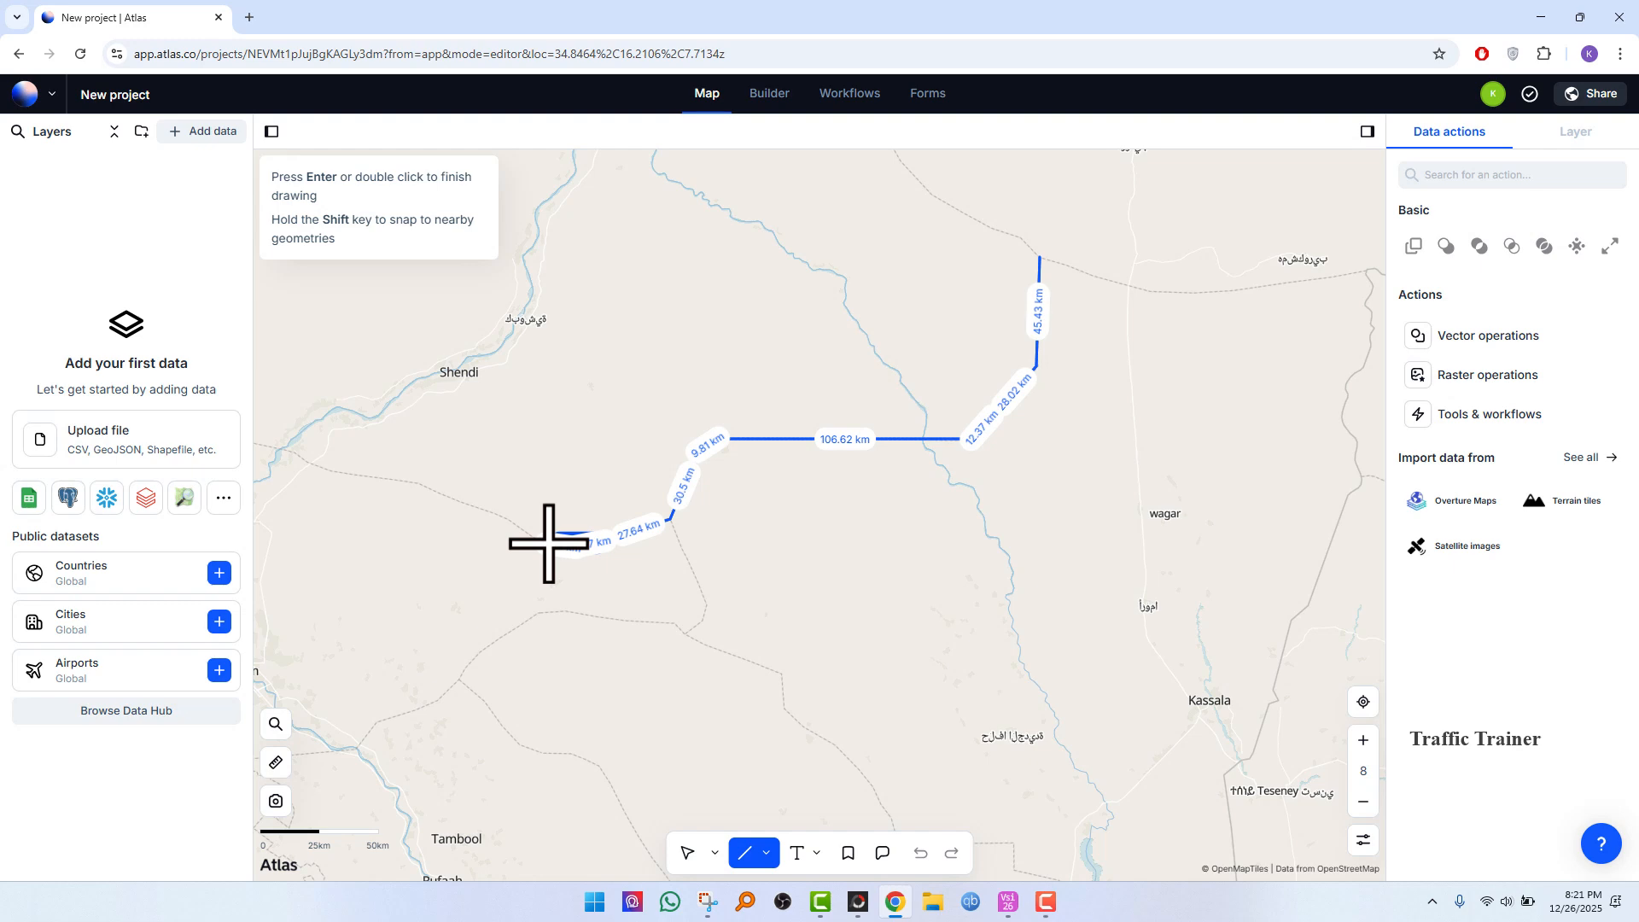
double_click(549, 544)
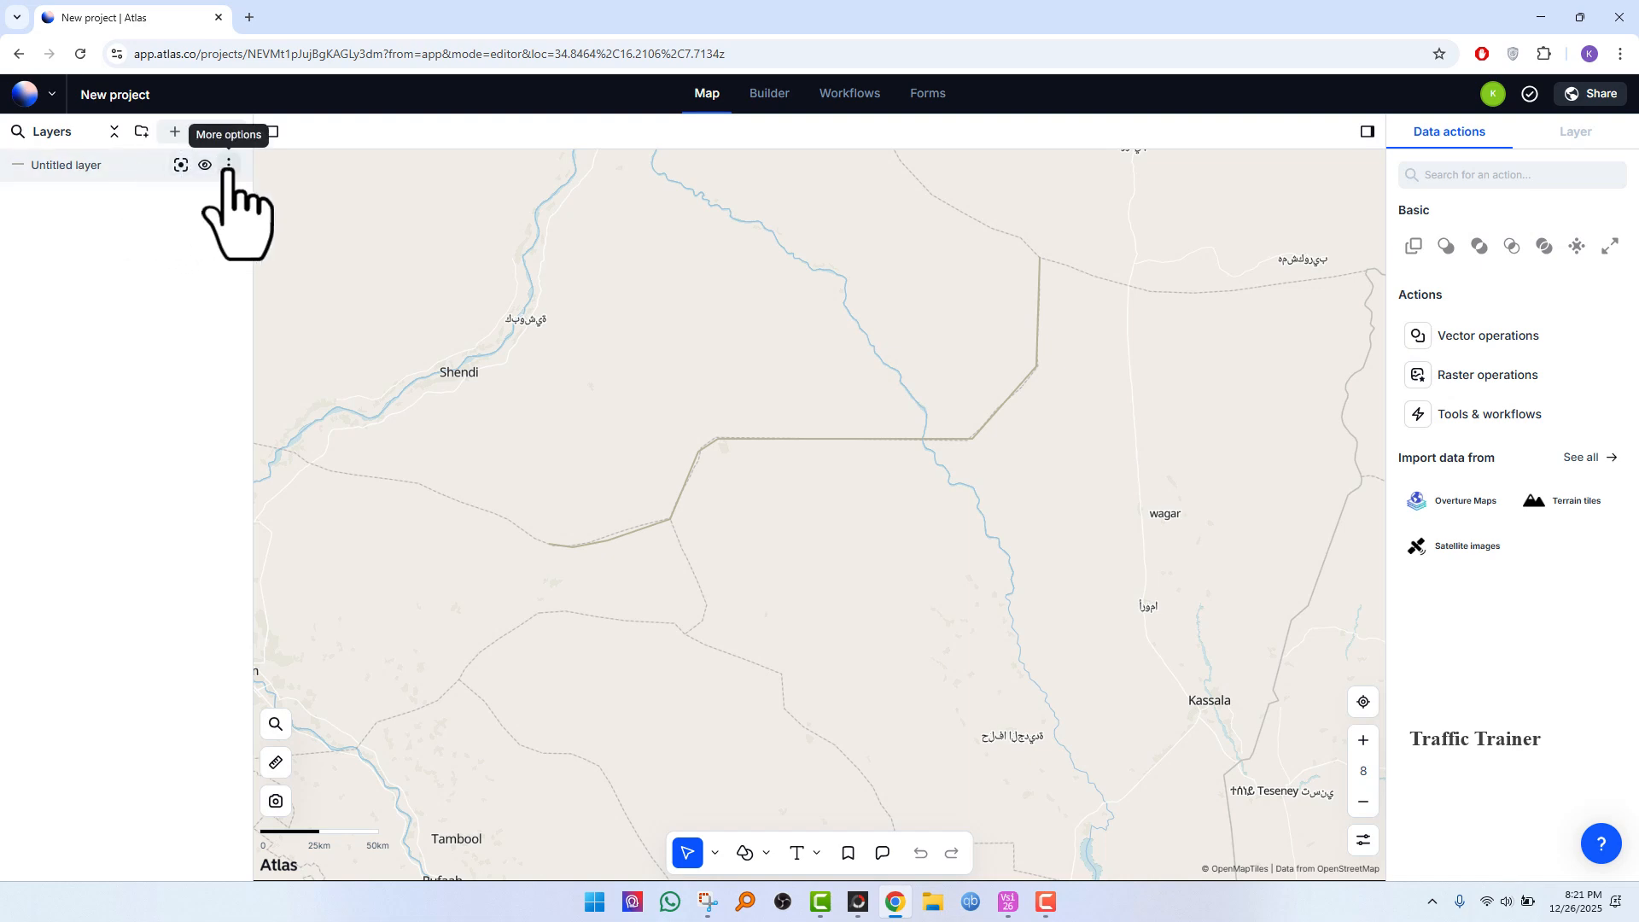
Step: Open the untitled layer's styling and set the outline colour to #9497b8 and the width to 5
click(228, 165)
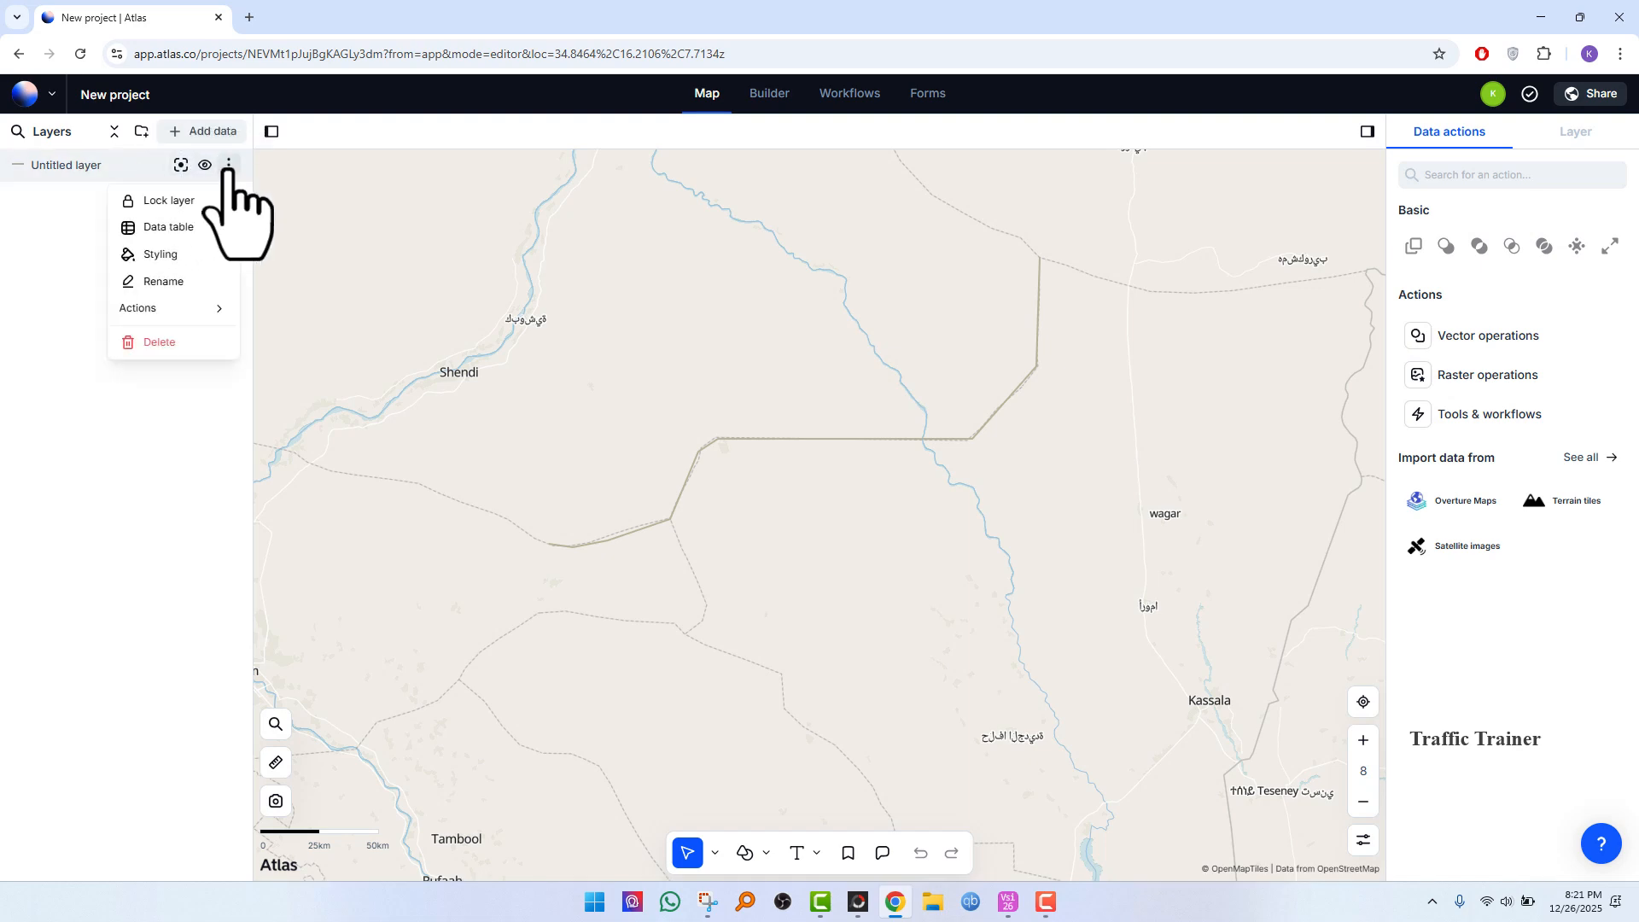
click(200, 256)
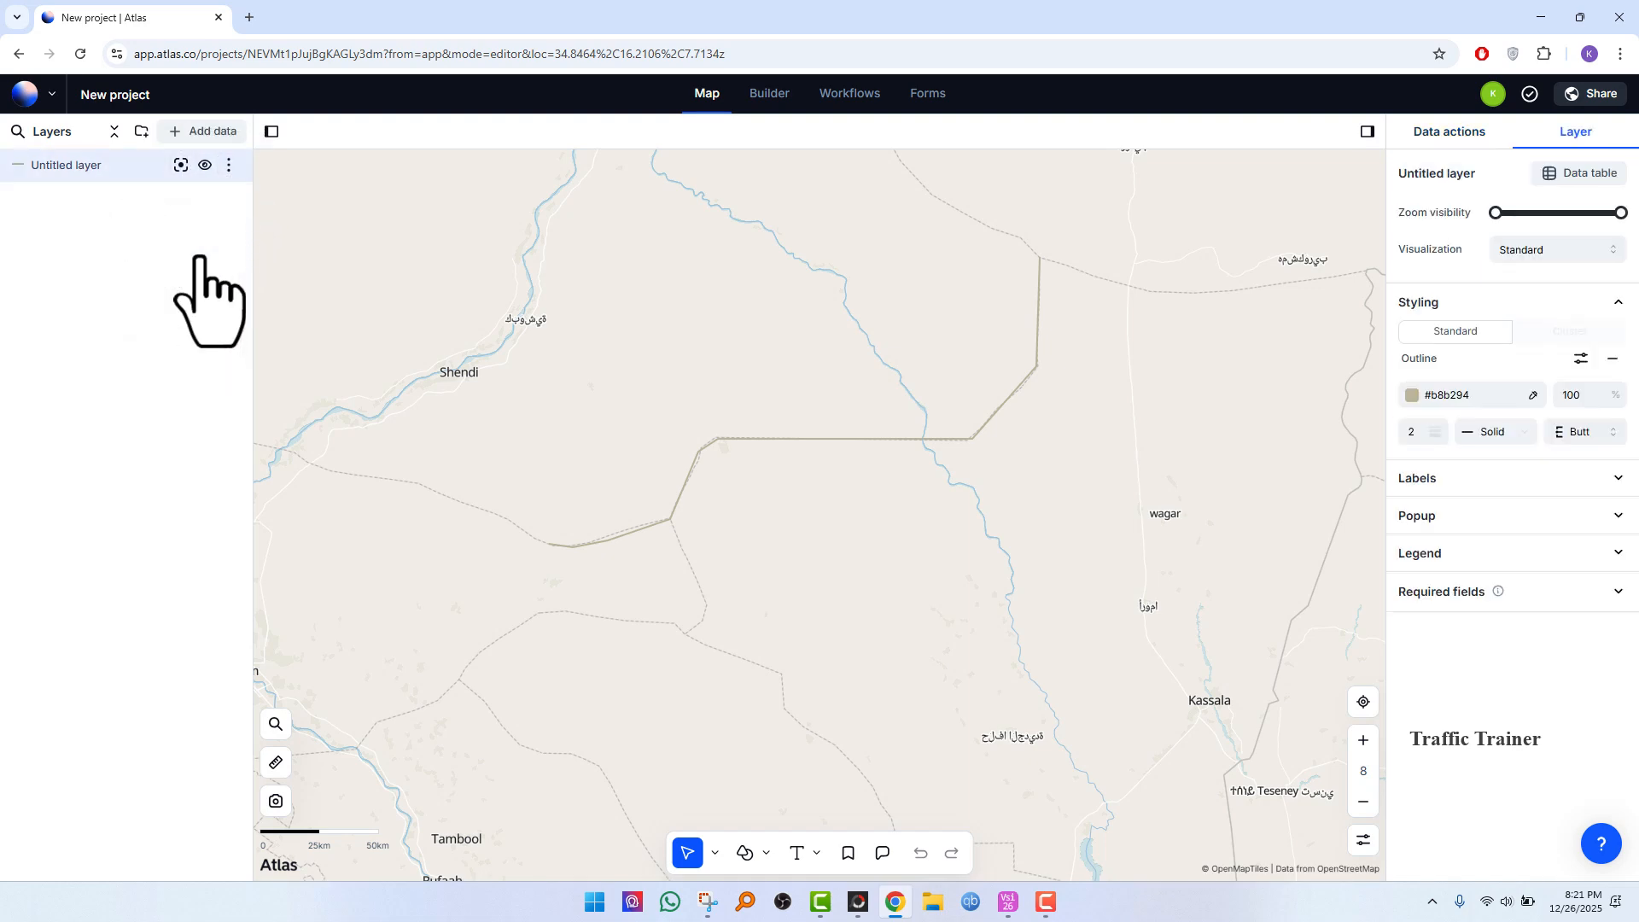
click(1497, 392)
click(1466, 566)
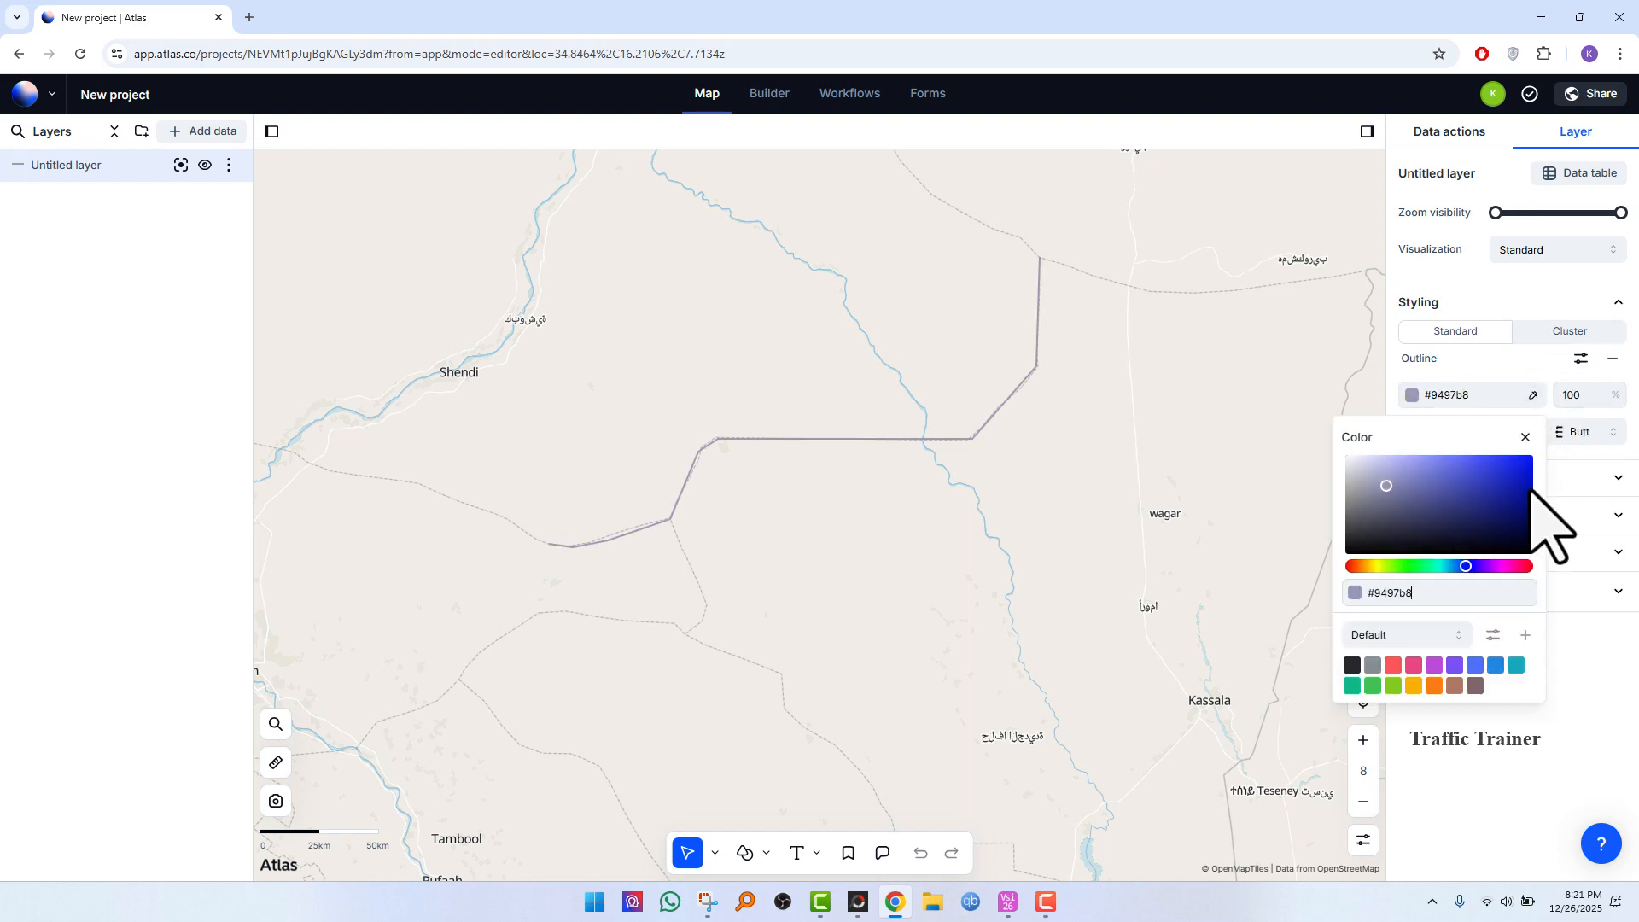
click(1527, 437)
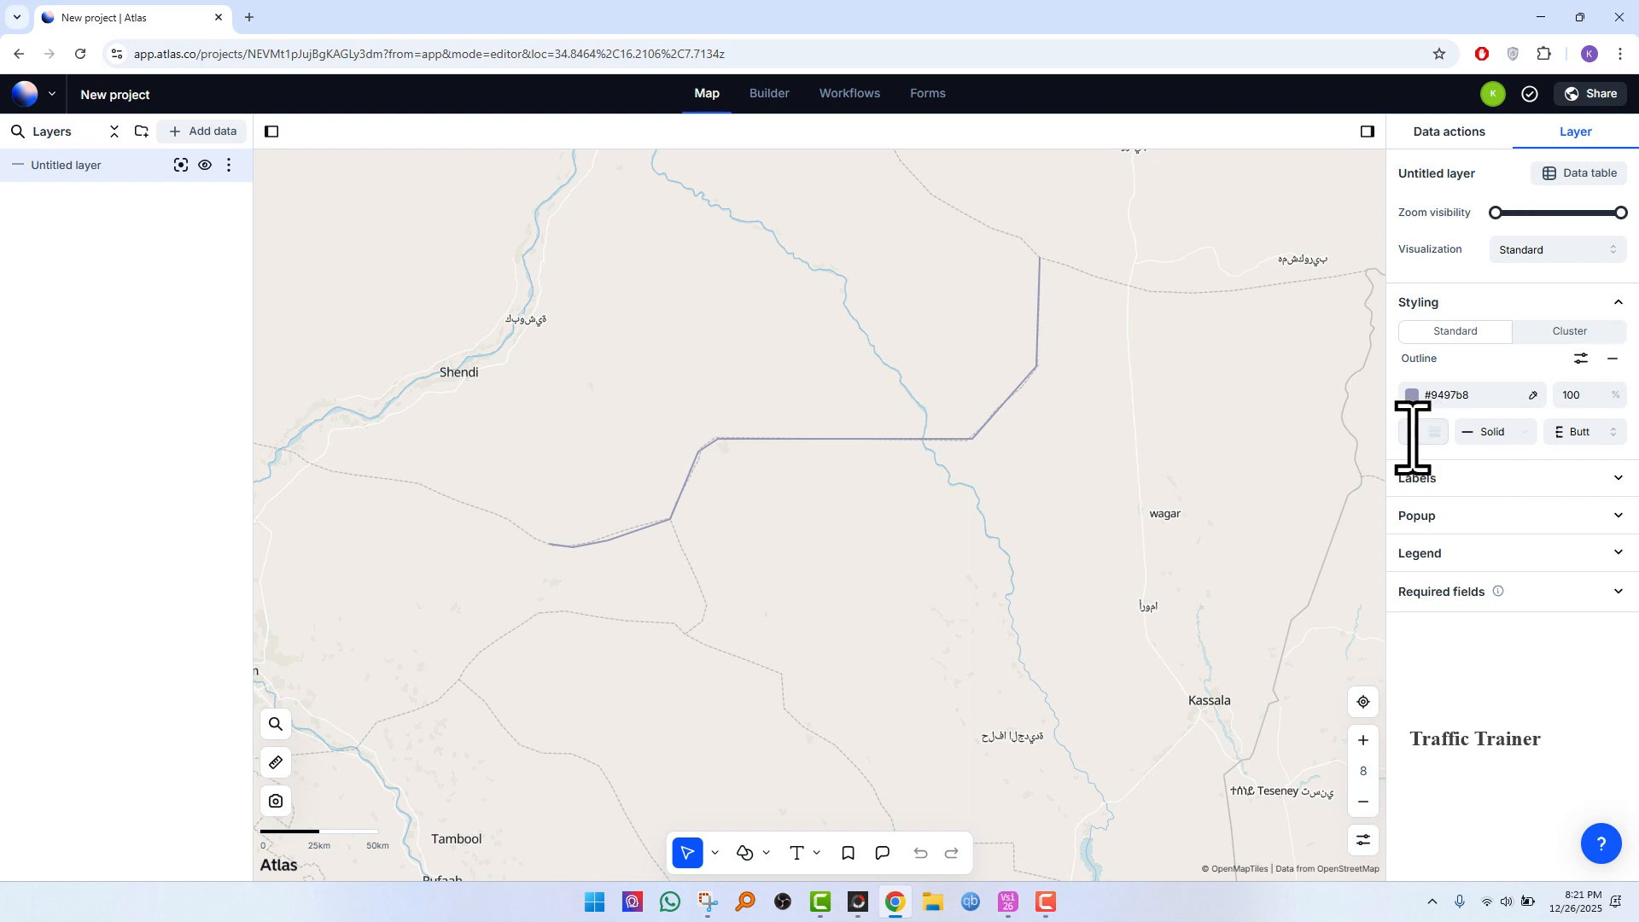
text(5)
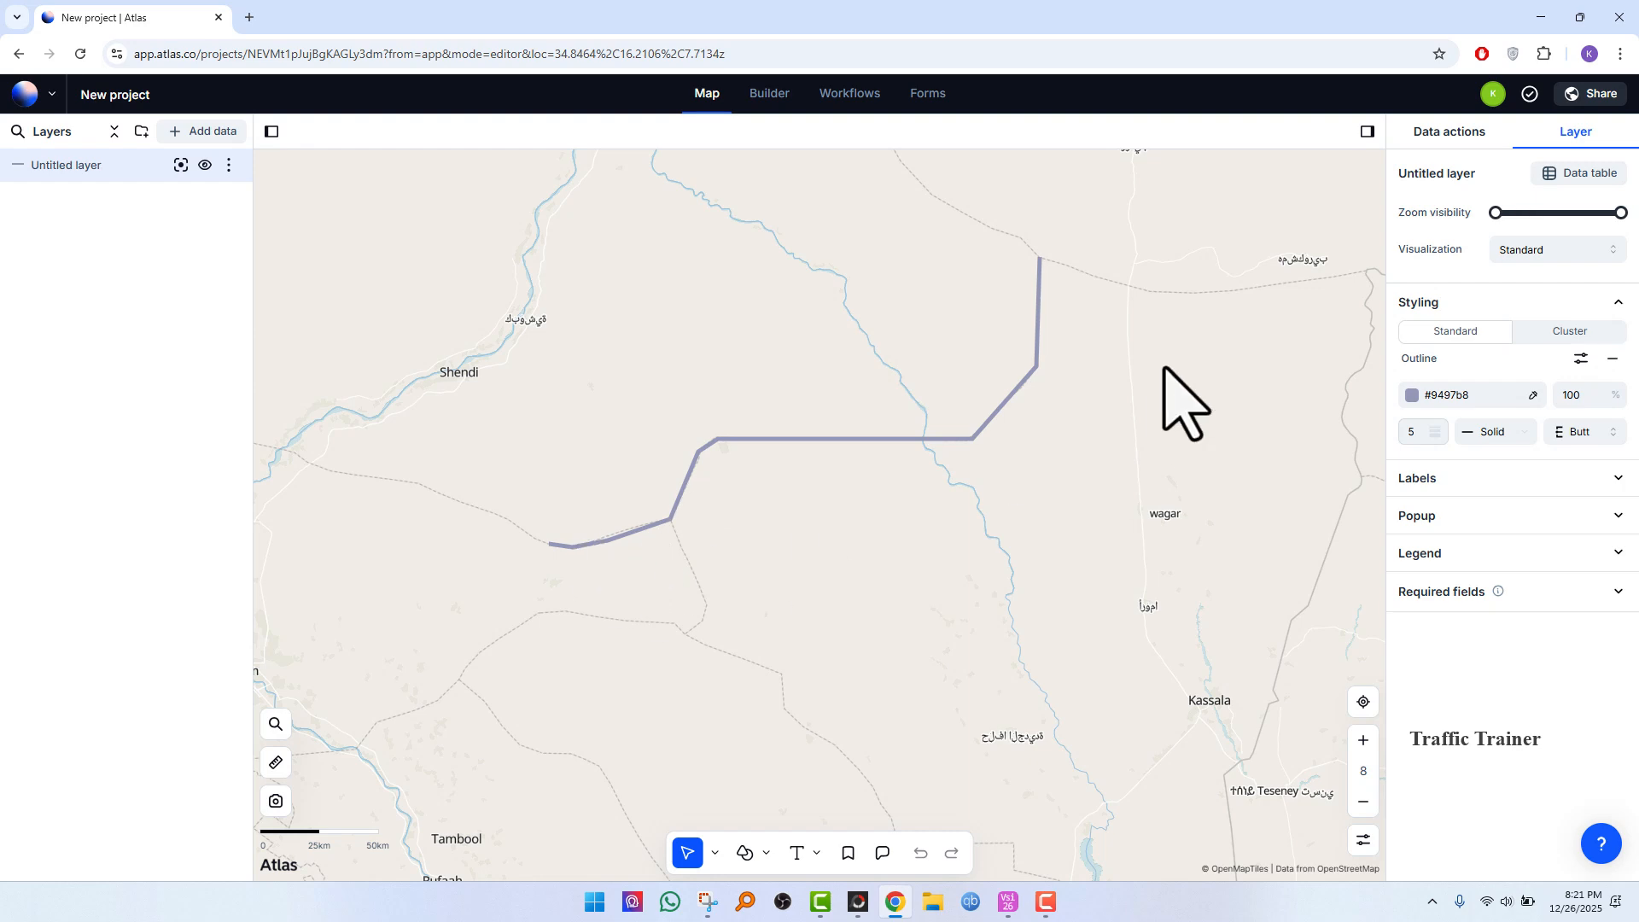
Step: Change the layer's outline colour to the blue #1629f5
click(1457, 399)
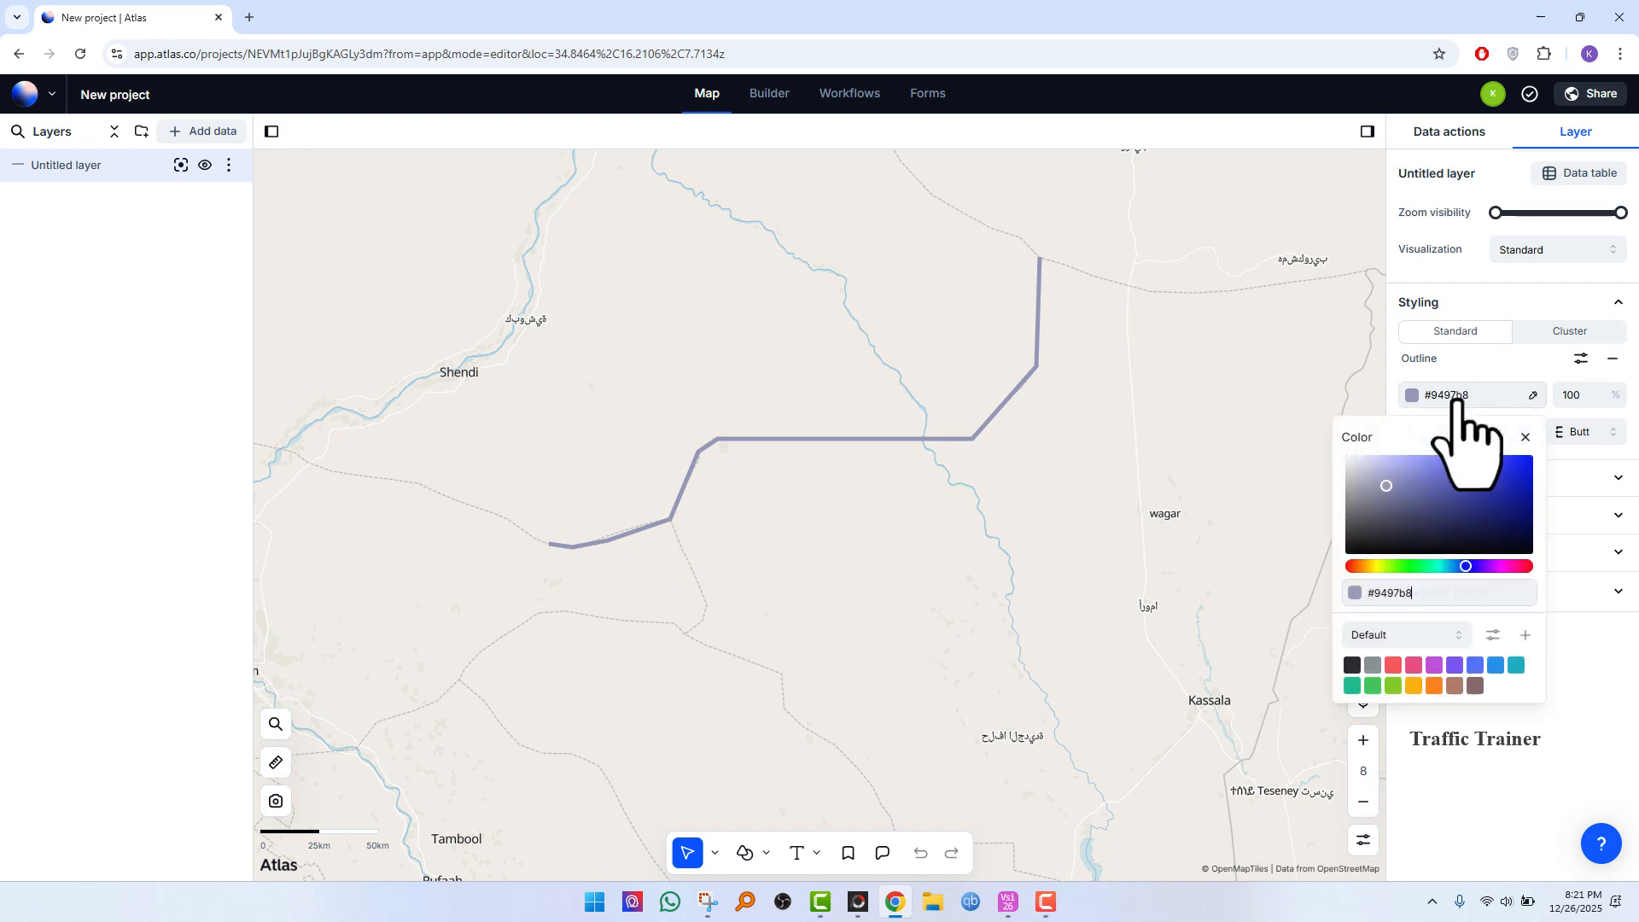
click(1511, 466)
click(1526, 438)
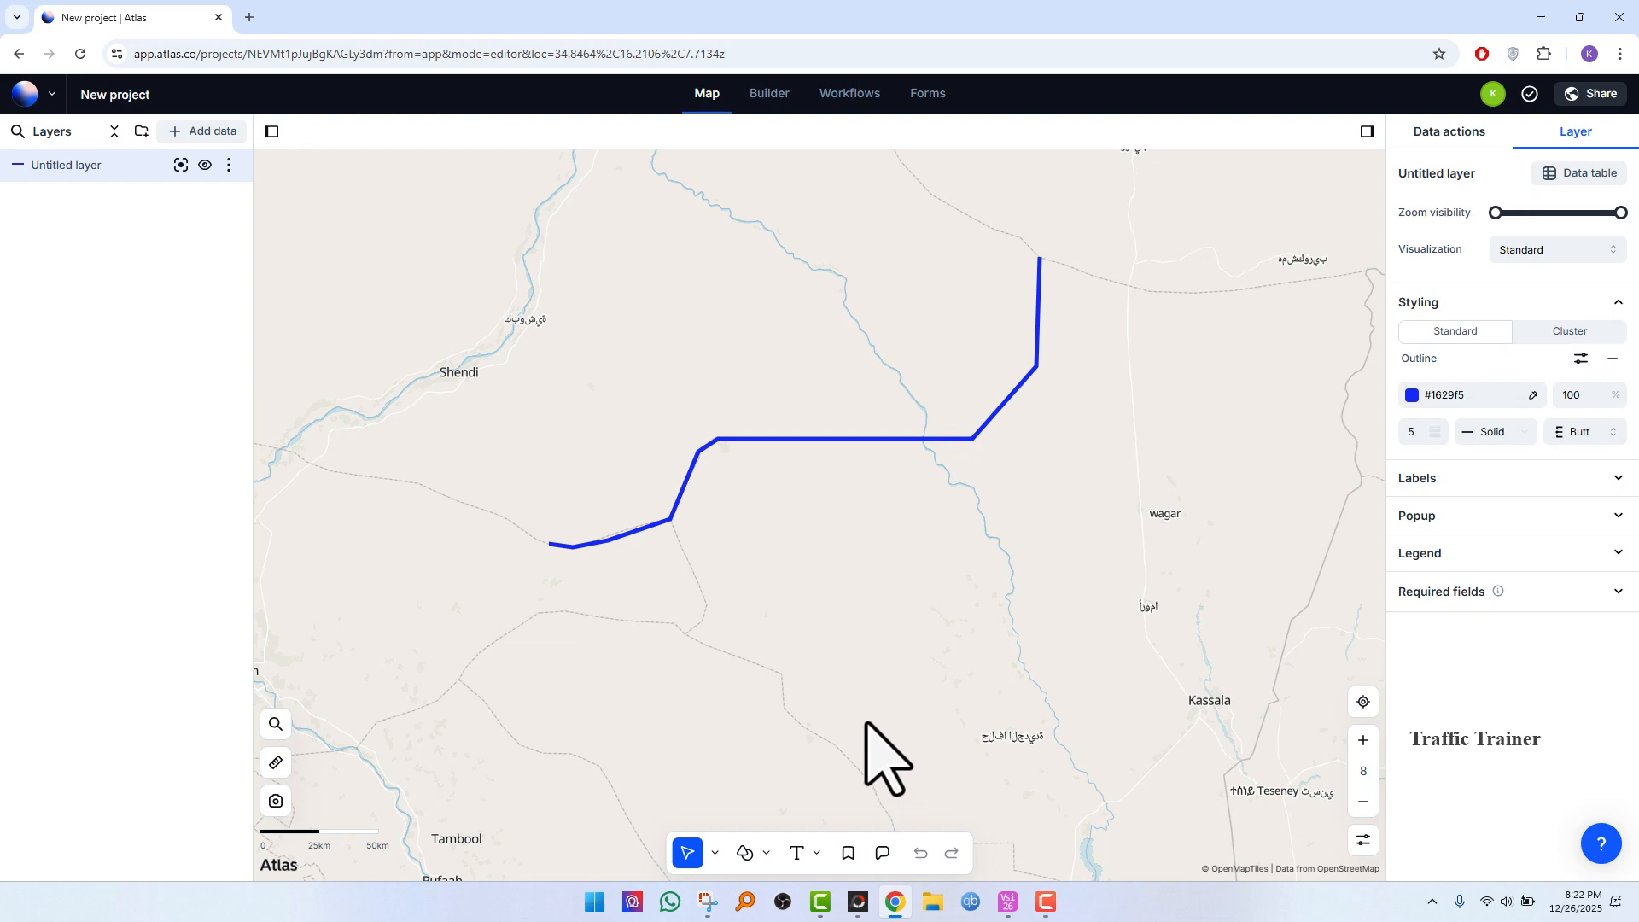
Step: Draw a second line from near Tambool northeast, then east and southeast toward the area west of Teseney
click(746, 853)
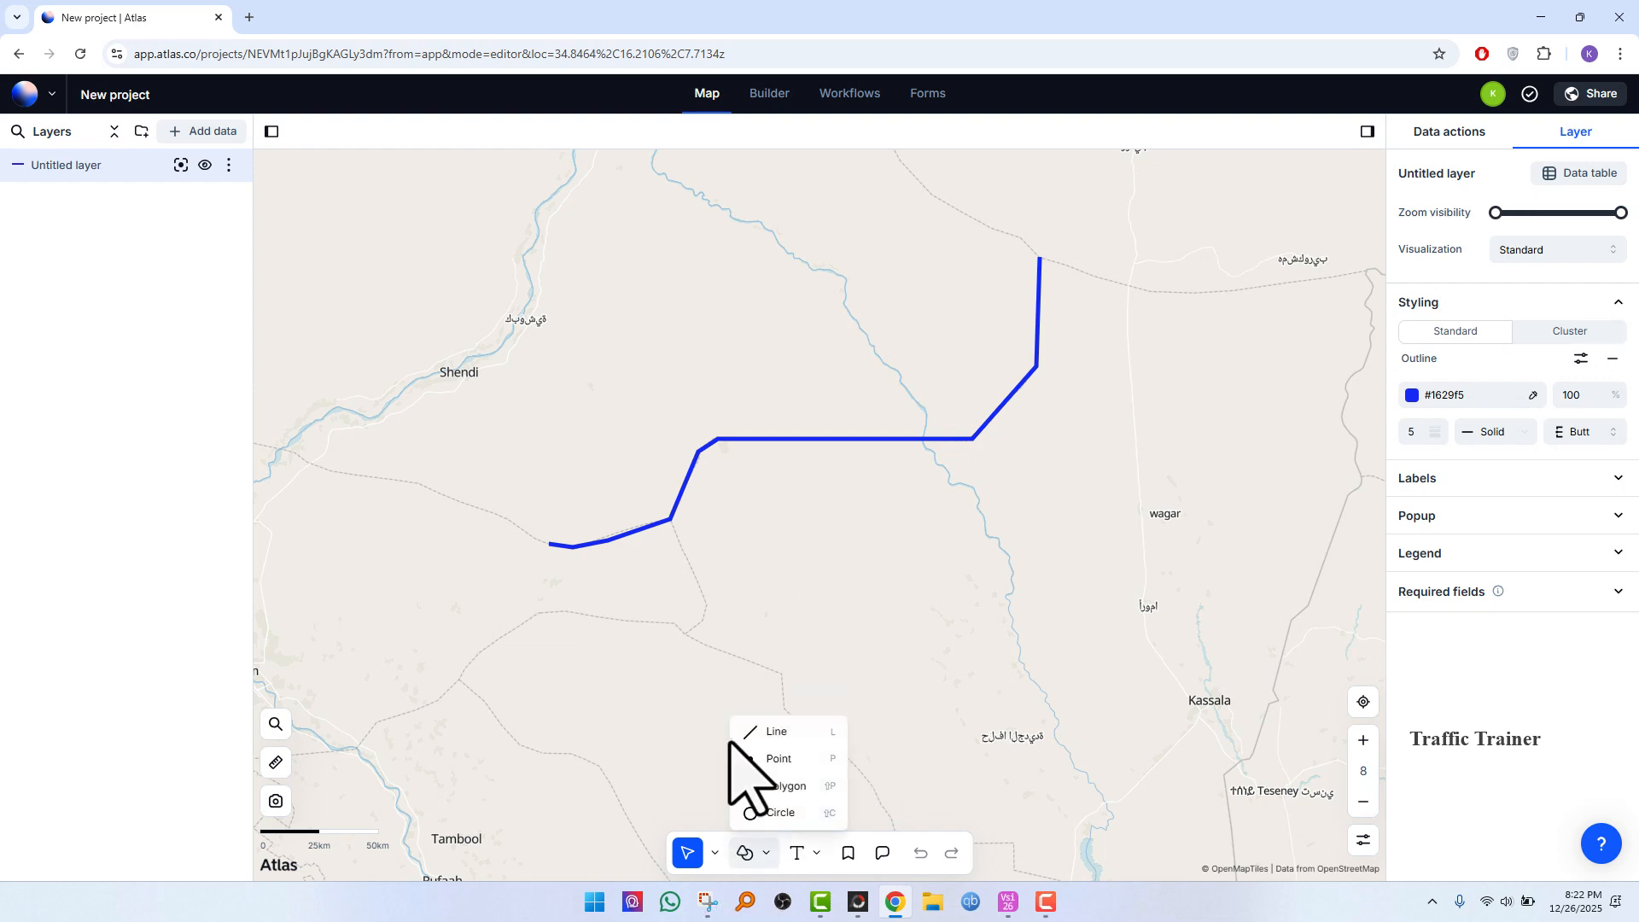
click(769, 733)
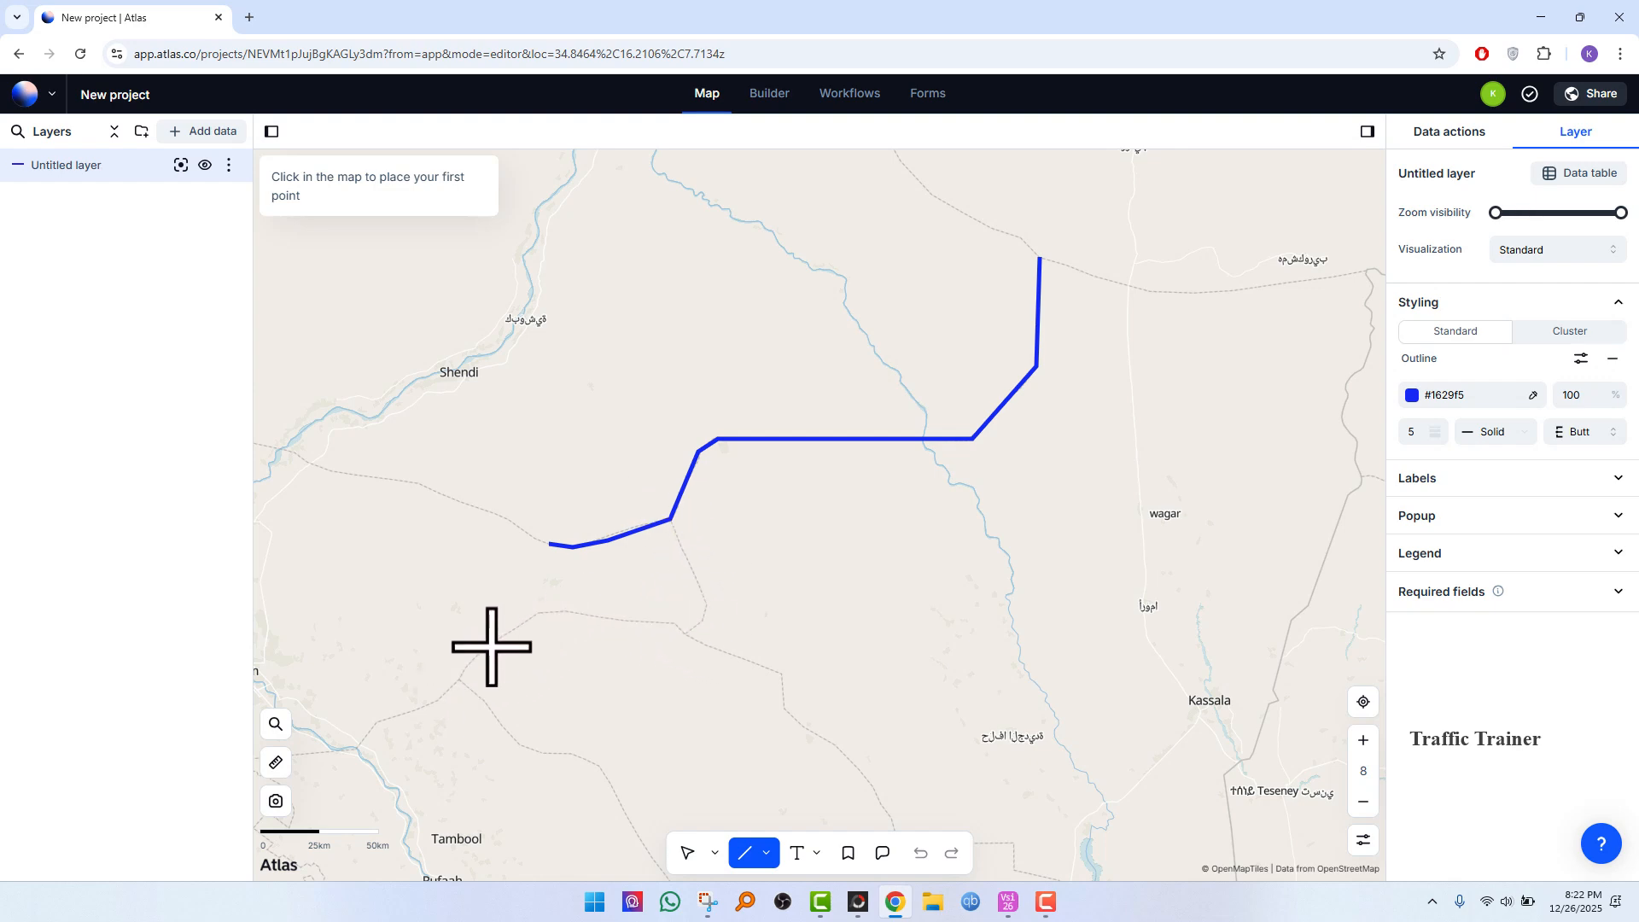
click(458, 679)
click(578, 604)
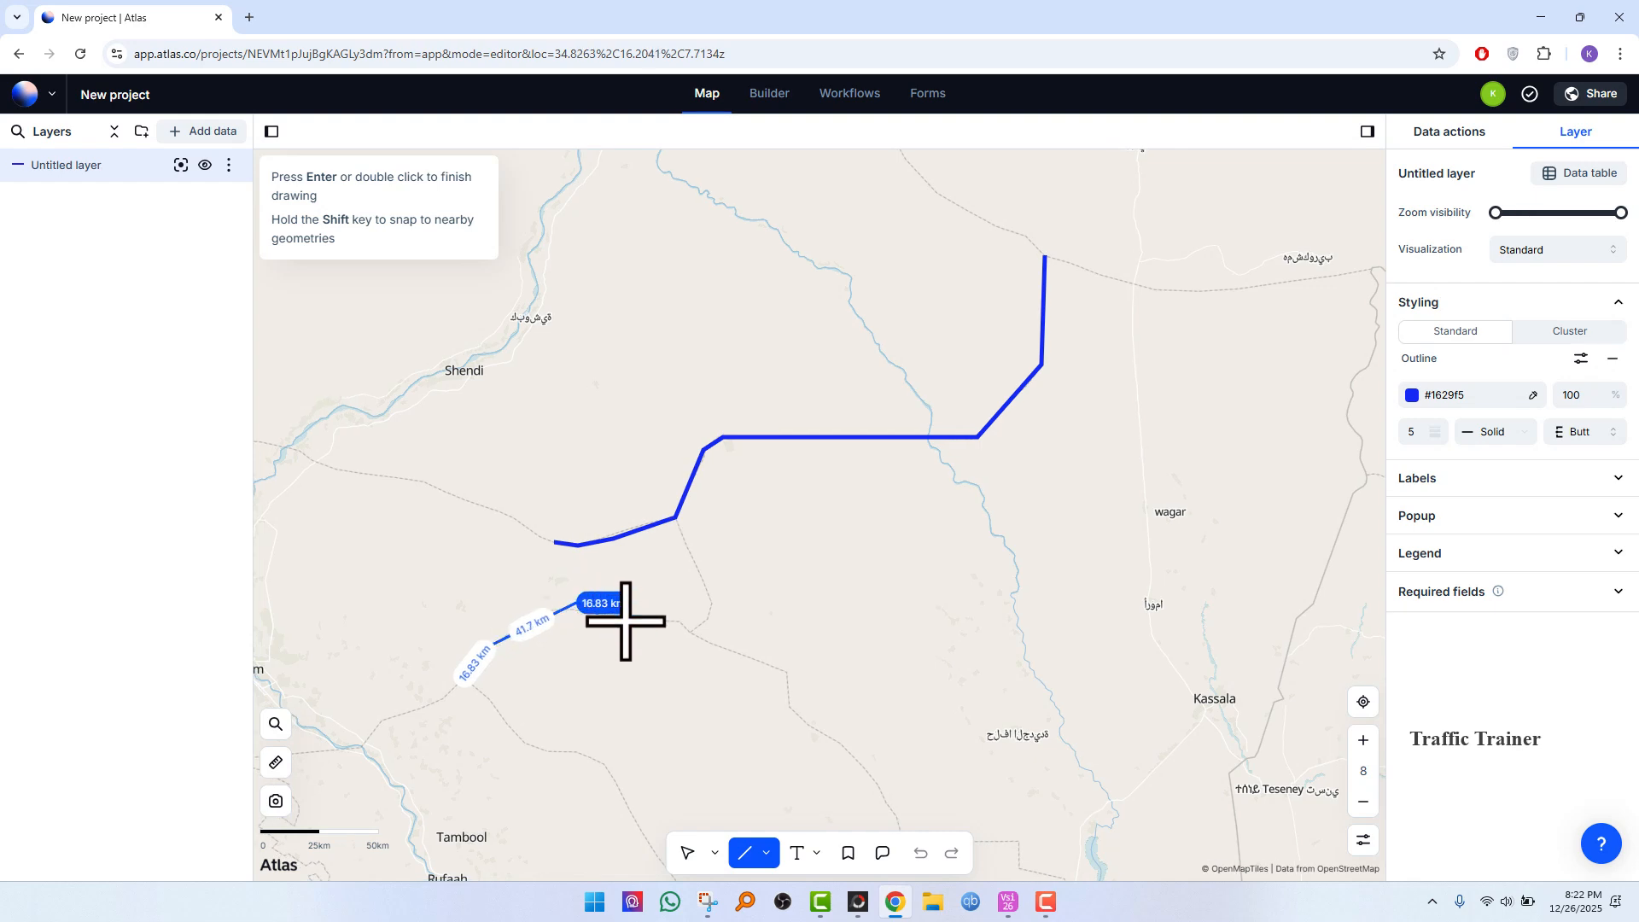
click(769, 659)
click(800, 703)
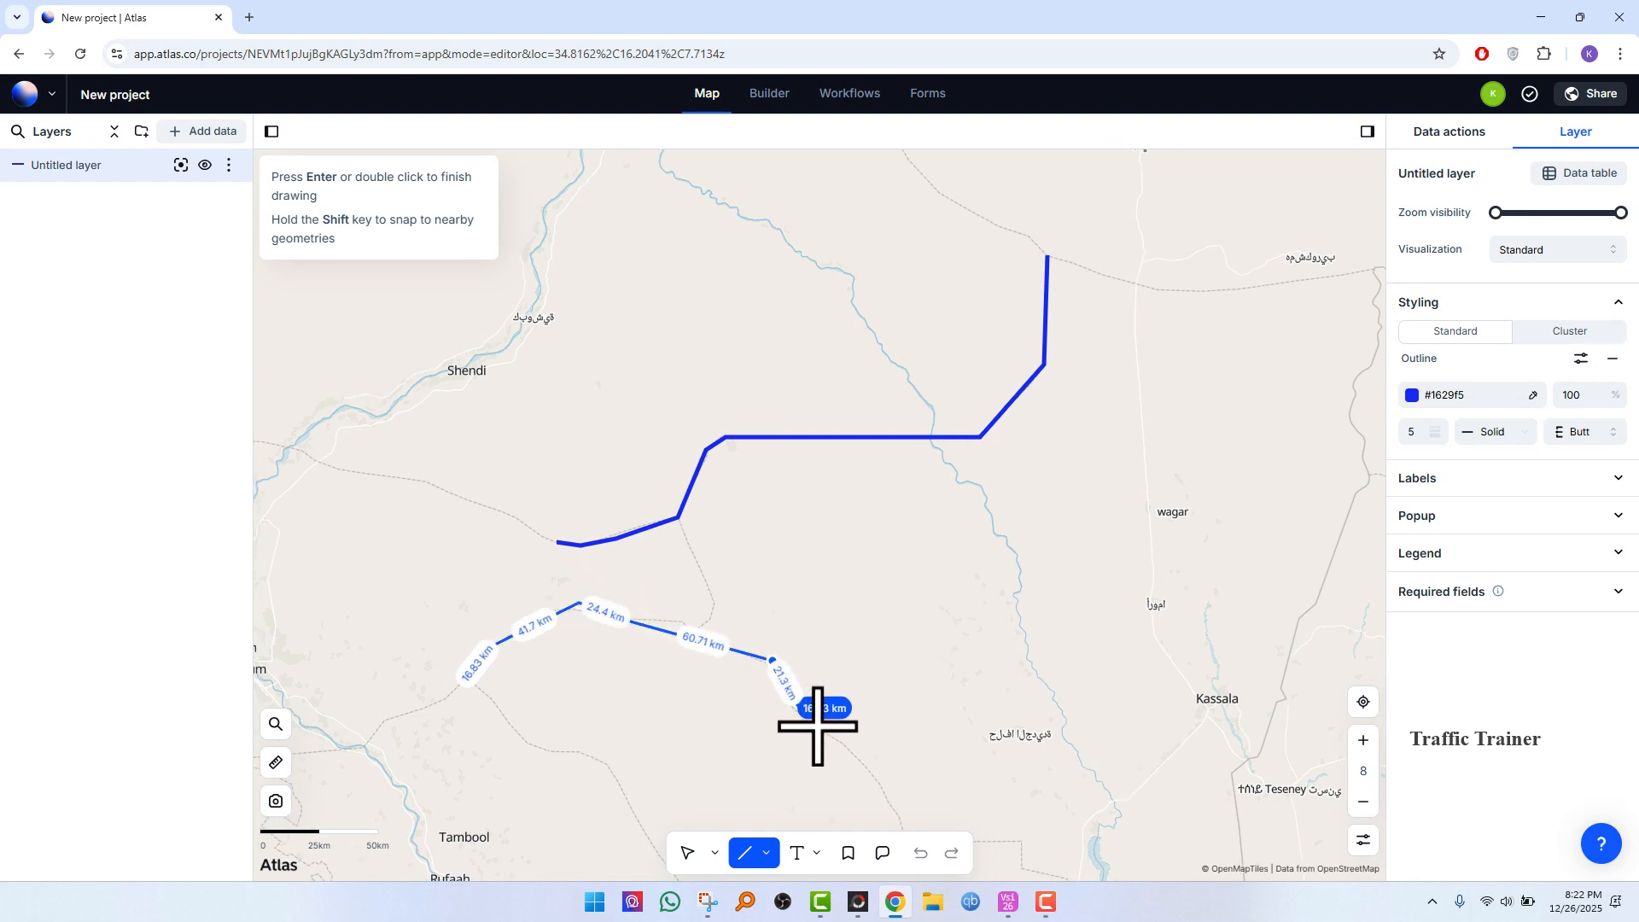
click(834, 740)
click(960, 739)
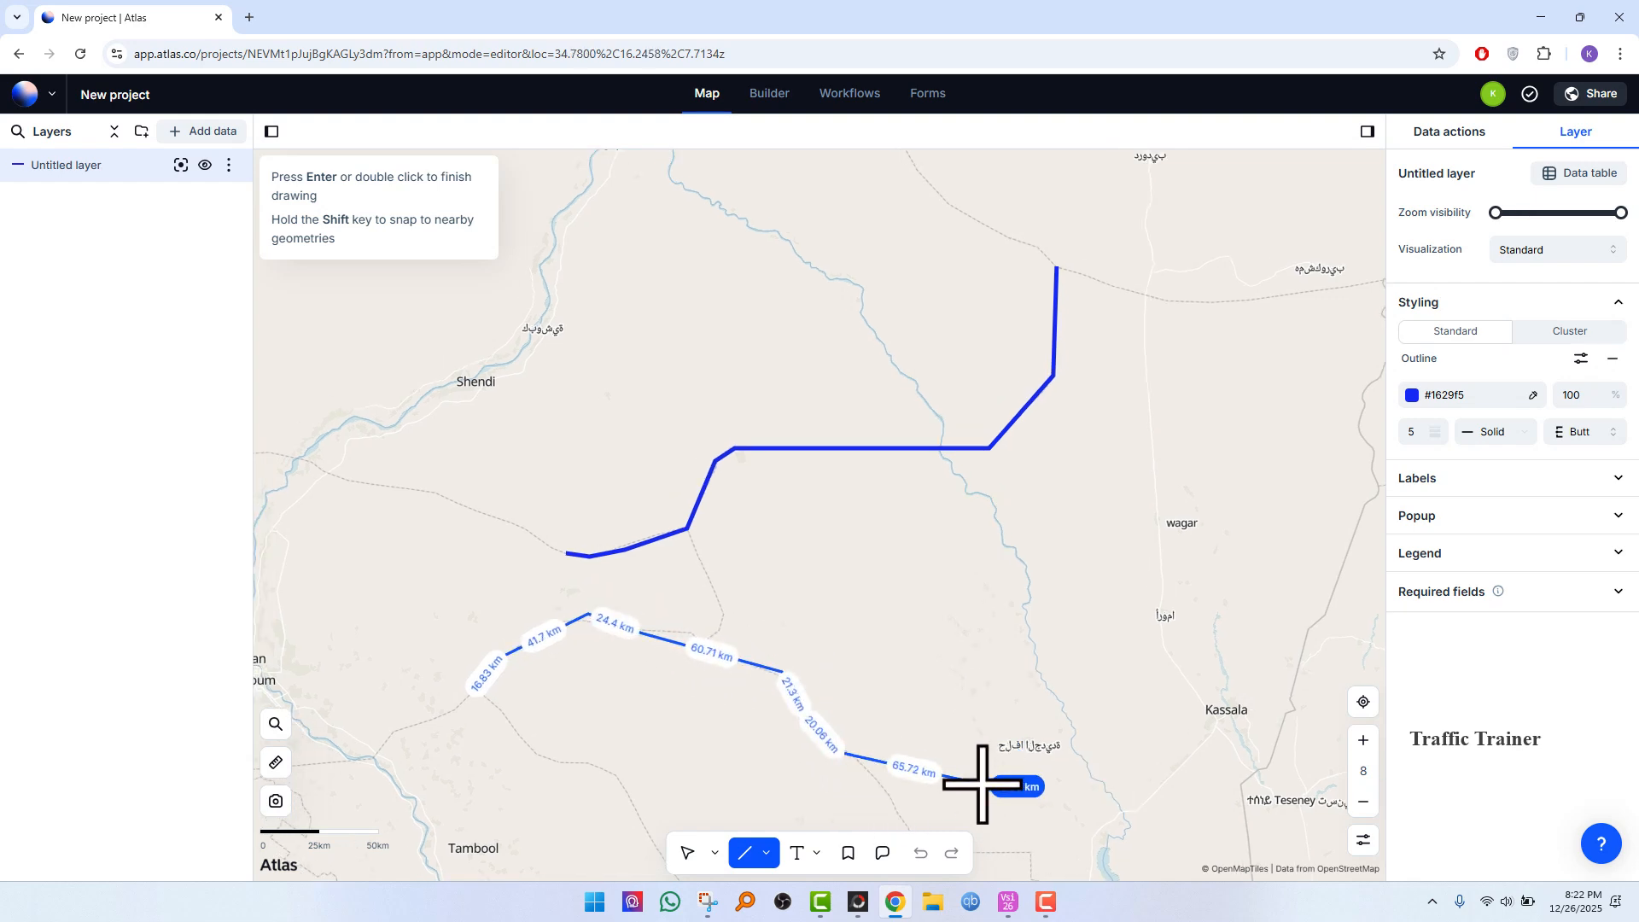
double_click(892, 799)
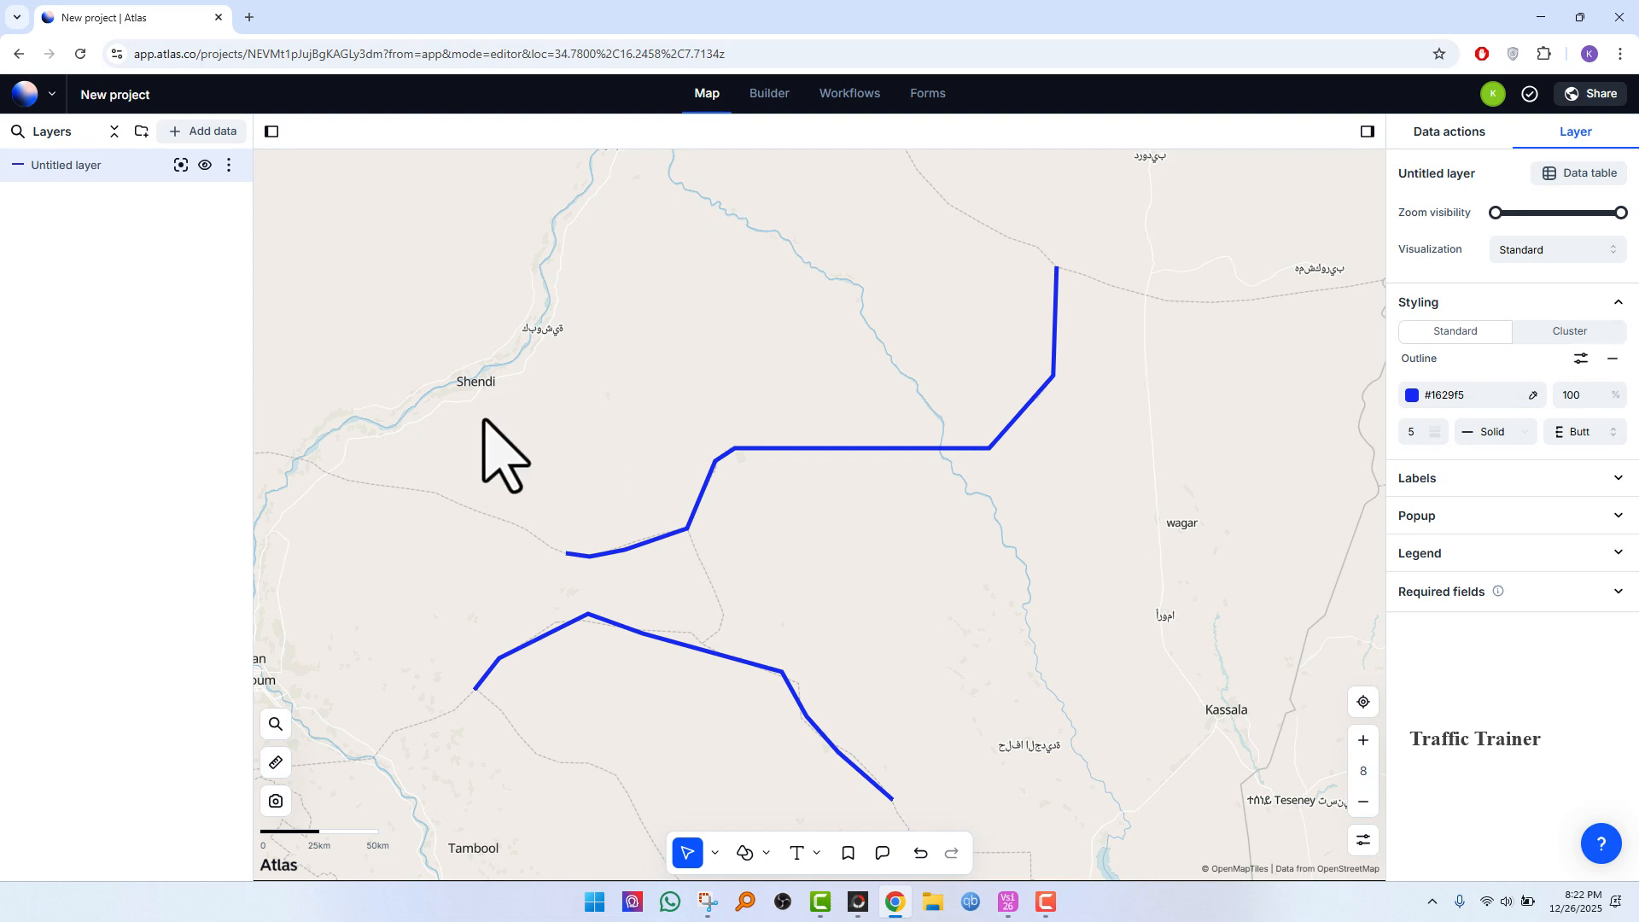
Step: Place six points with the Point tool in the area east of Shendi, north of the first line, and finish drawing
click(760, 854)
click(760, 755)
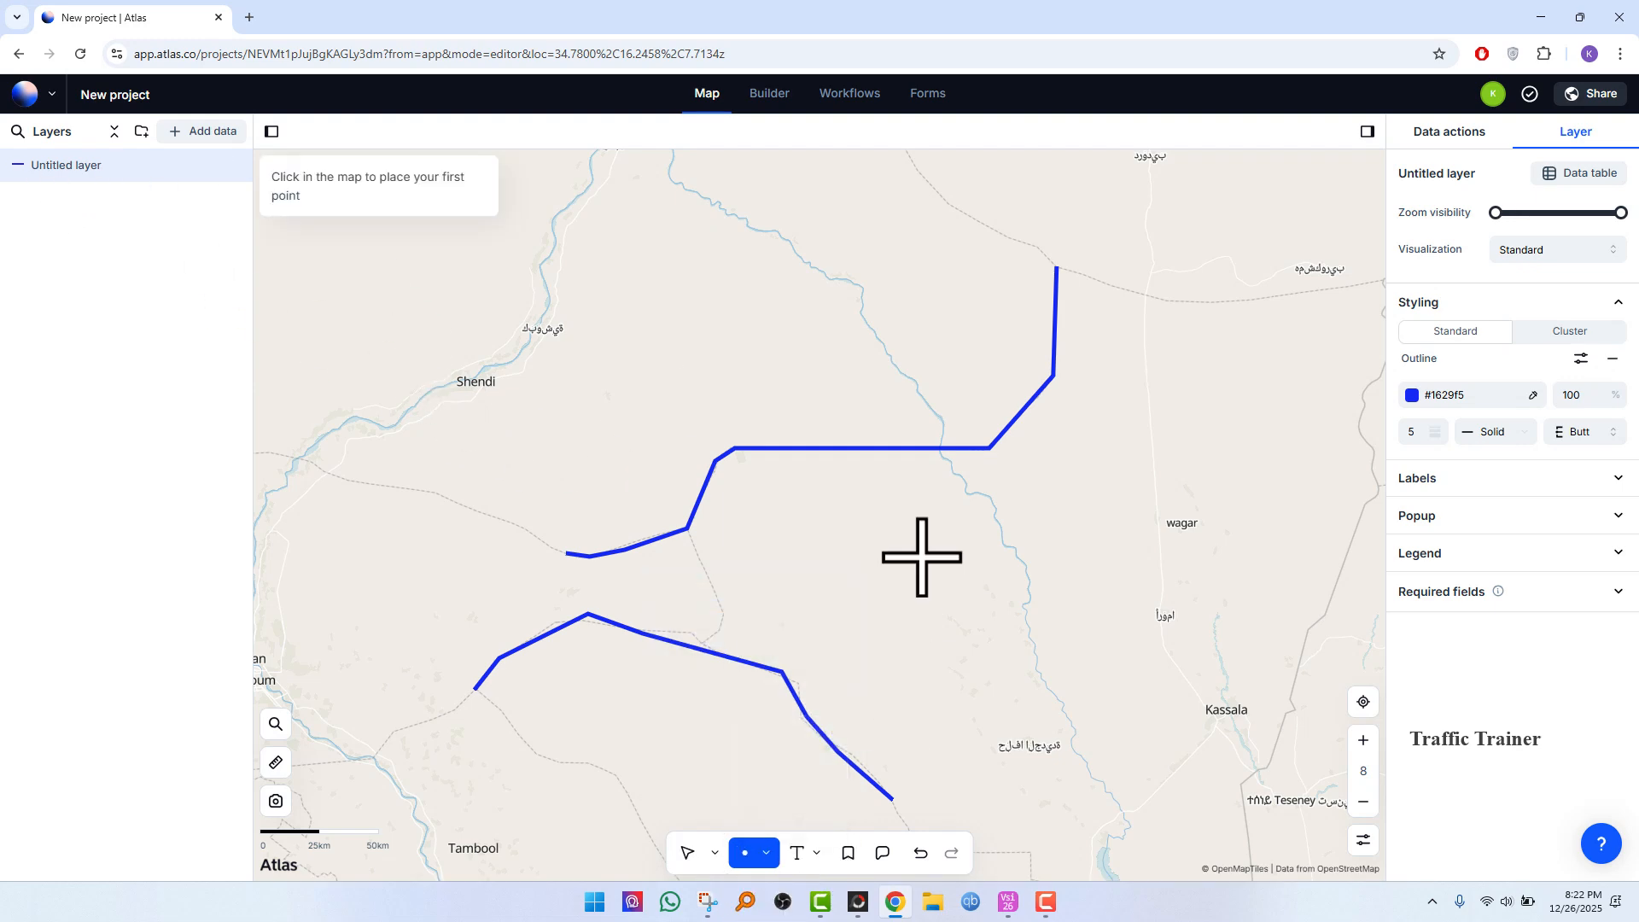
click(748, 313)
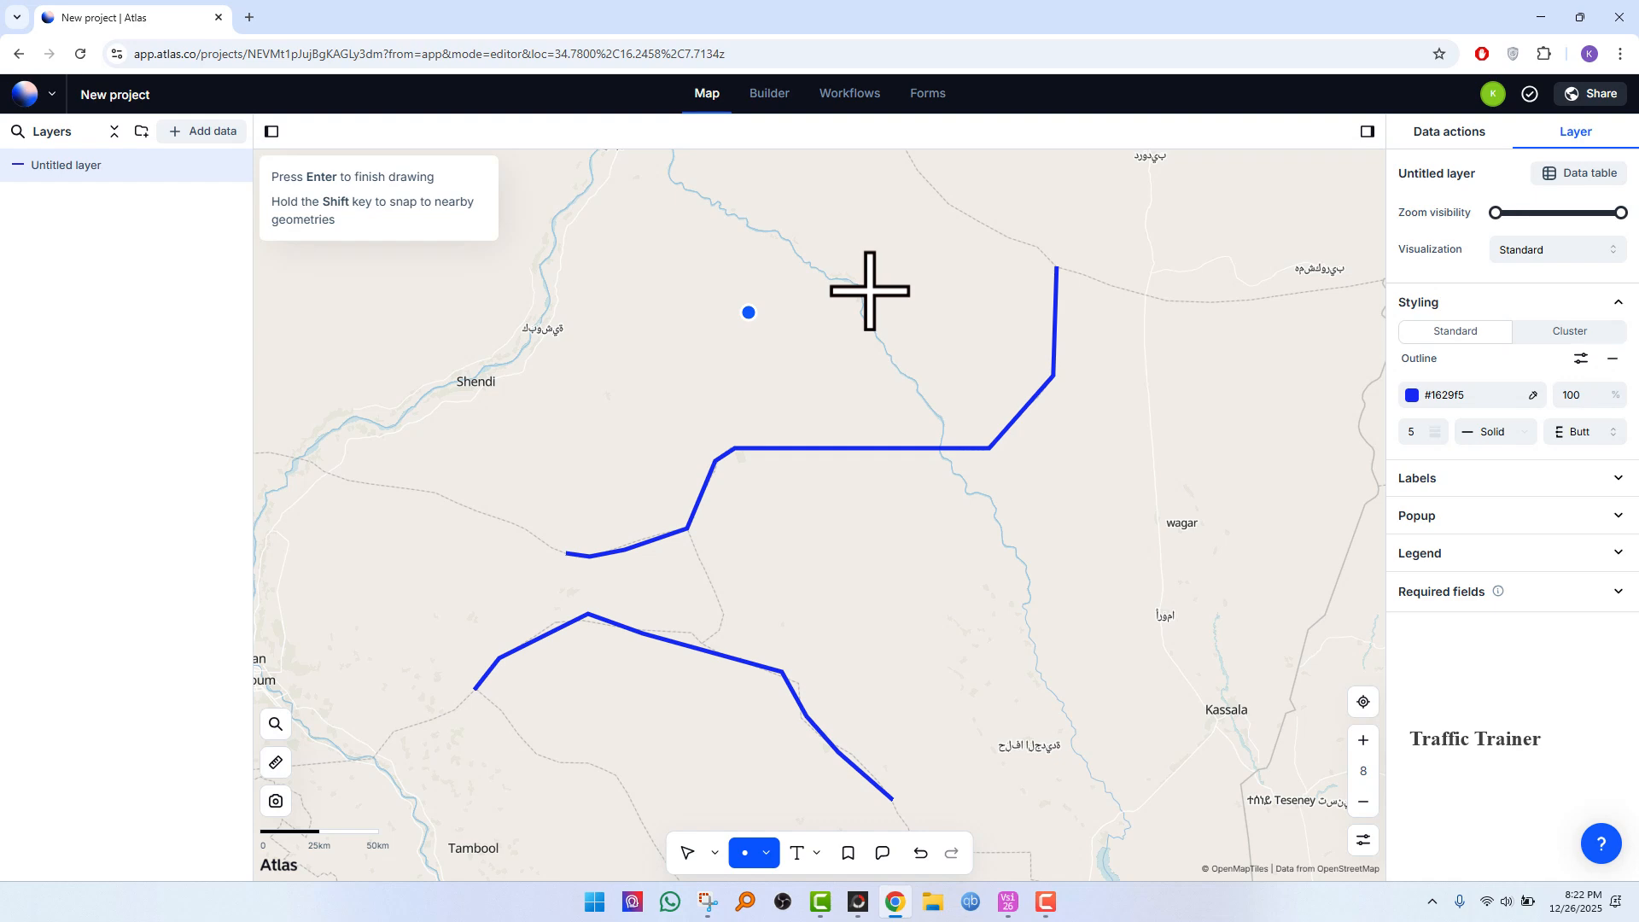
click(870, 290)
click(971, 238)
click(957, 355)
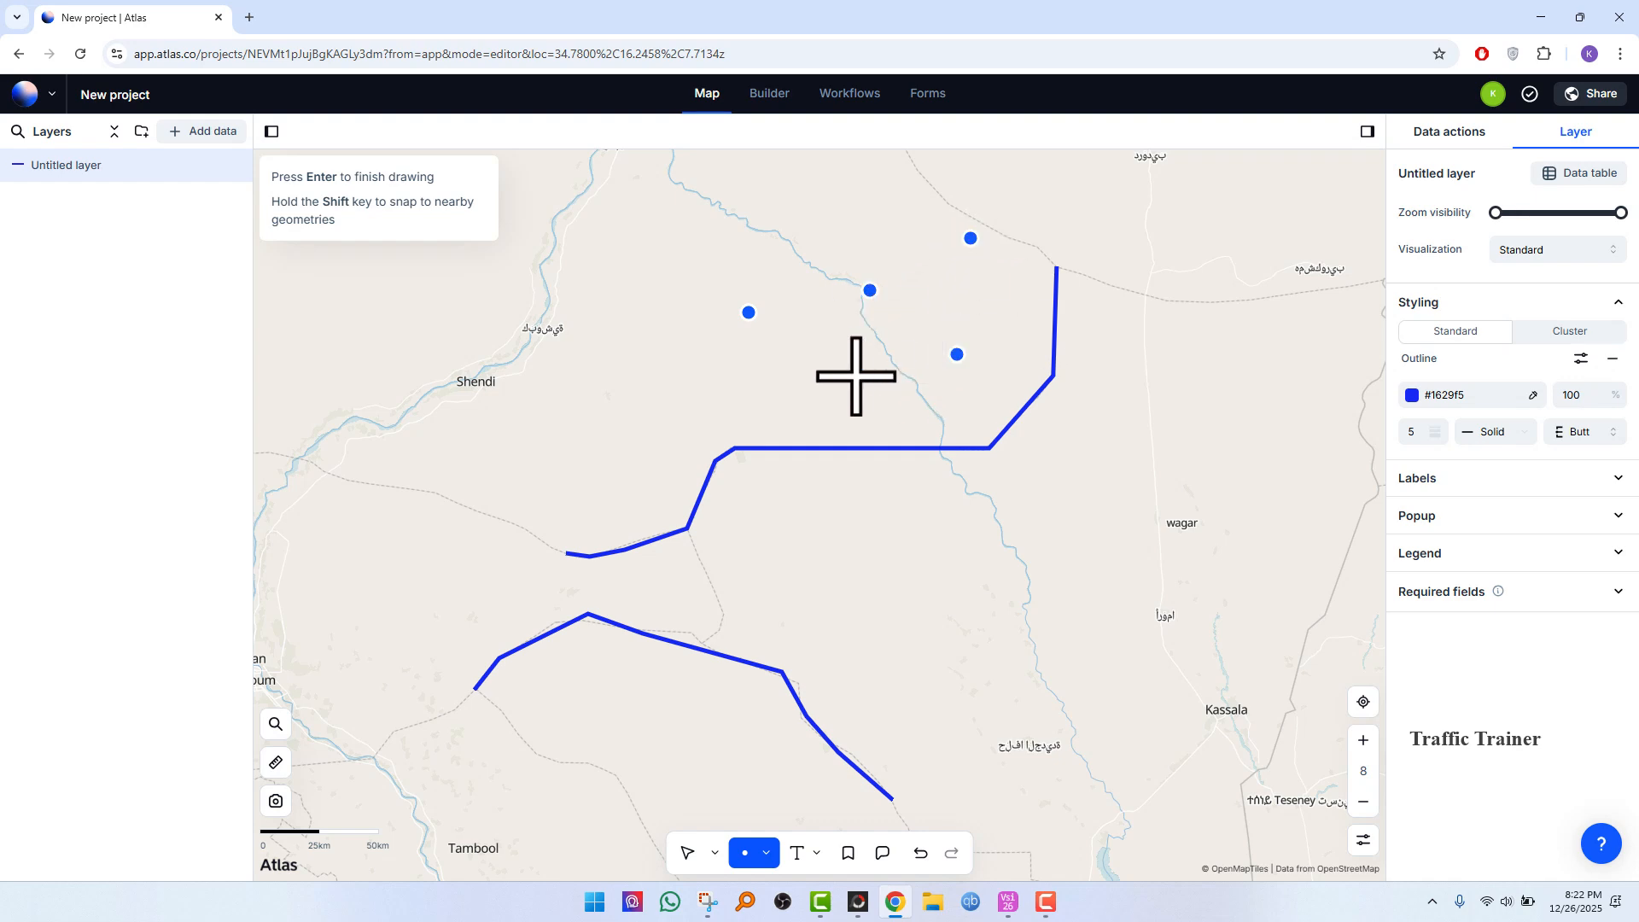
click(856, 376)
click(678, 395)
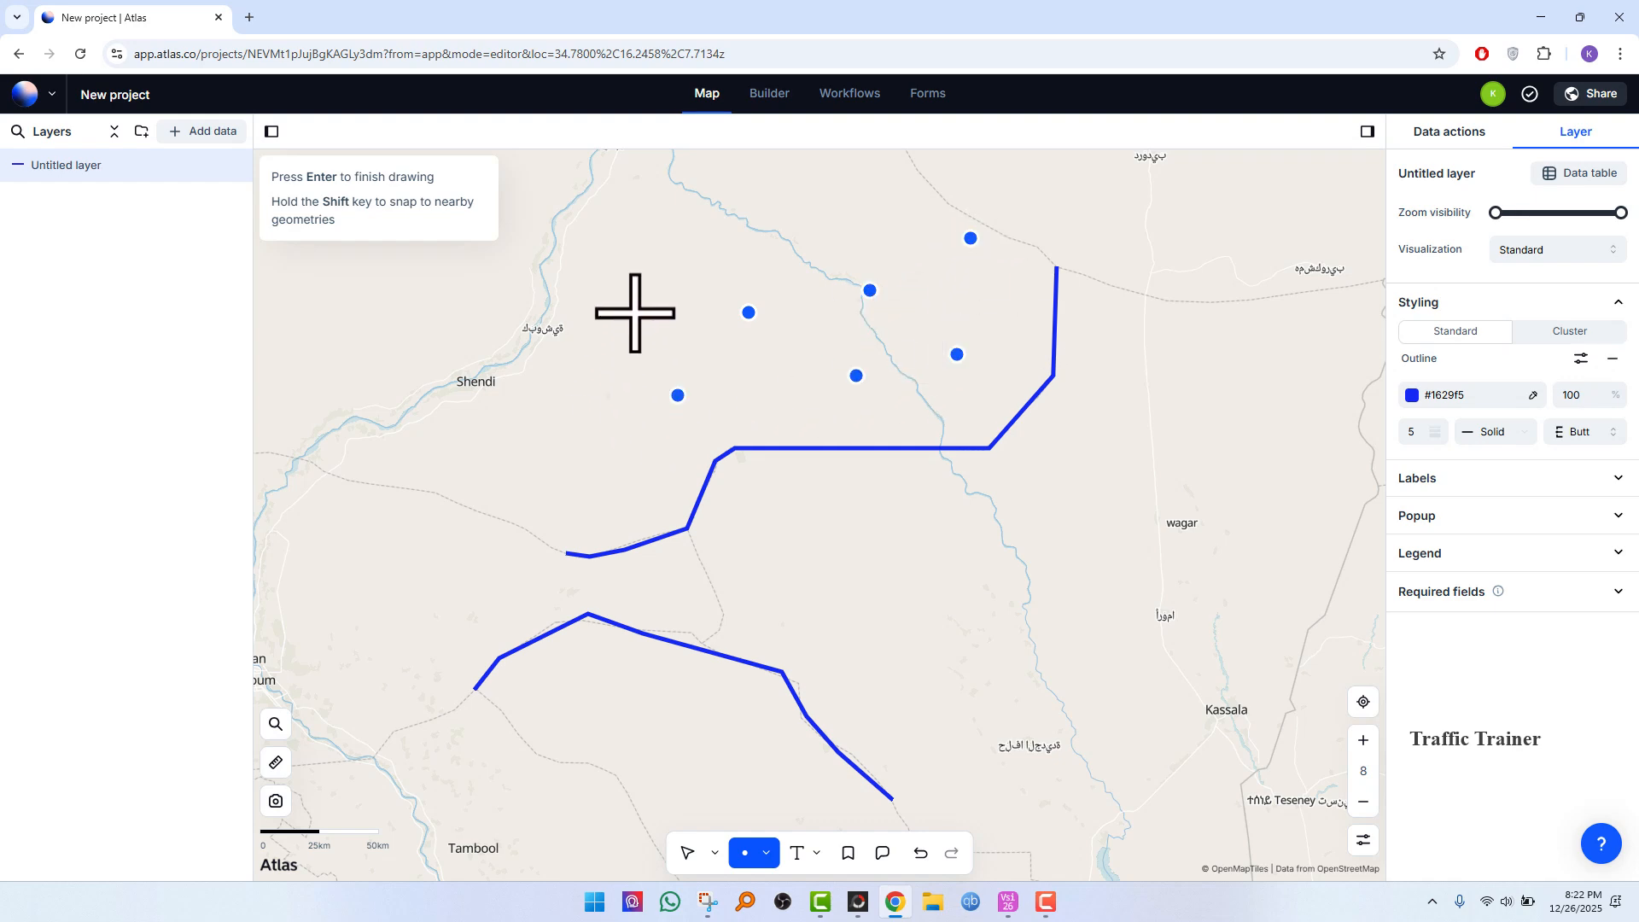
key(Return)
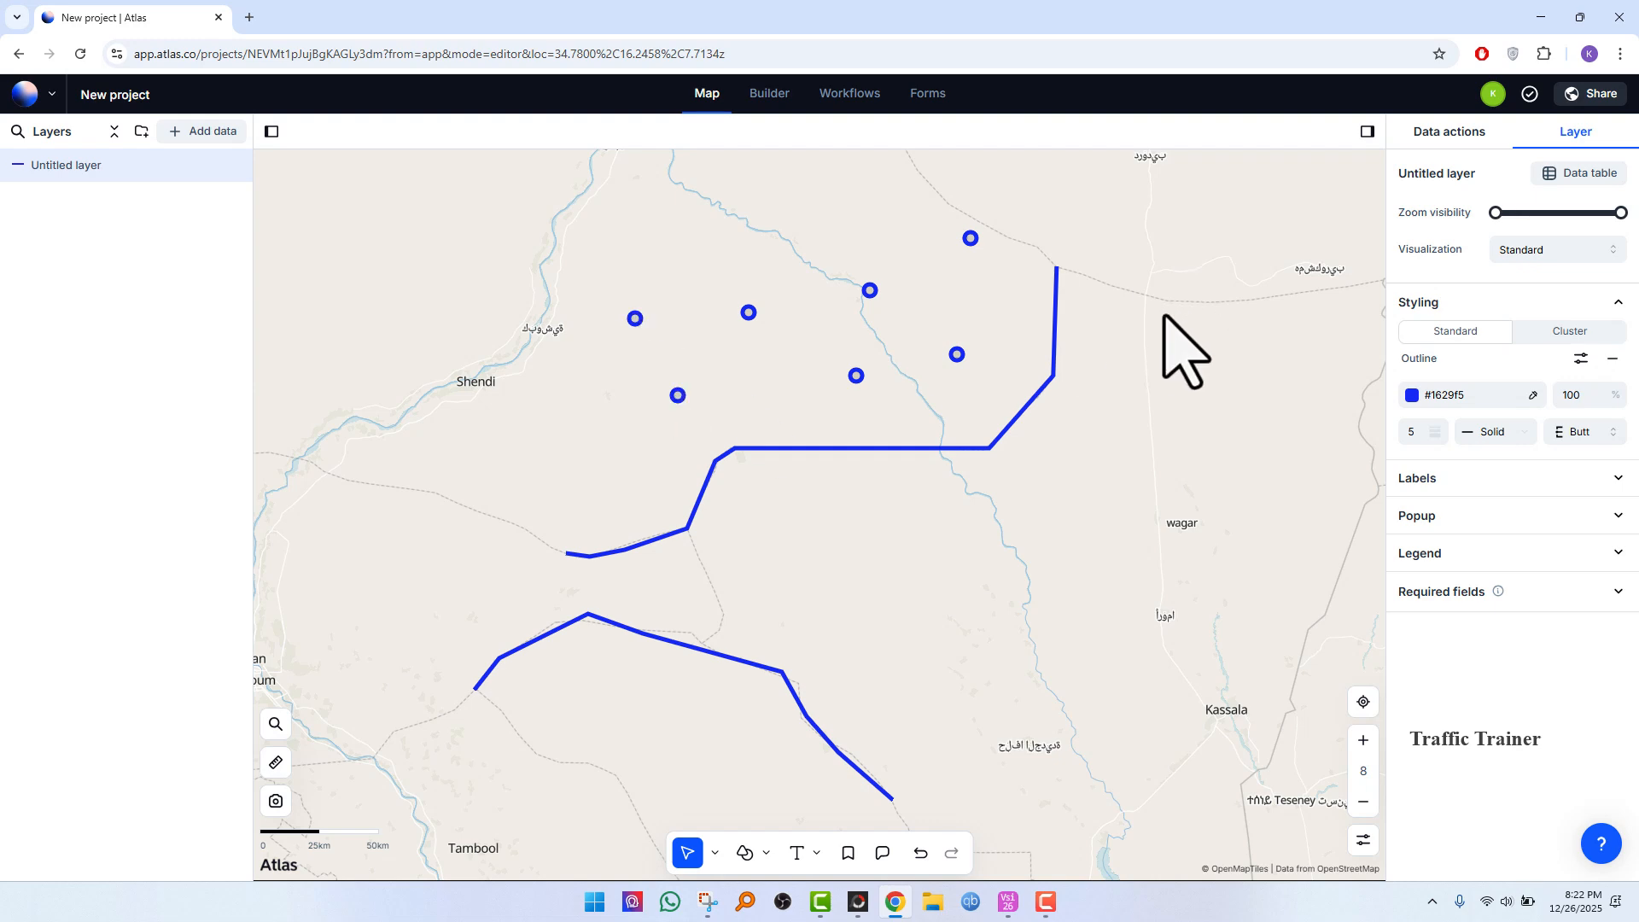
Step: Buffer the untitled layer as a dataset by a distance of 400 m using the Buffer vector operation
scroll(1161, 337, down, 1)
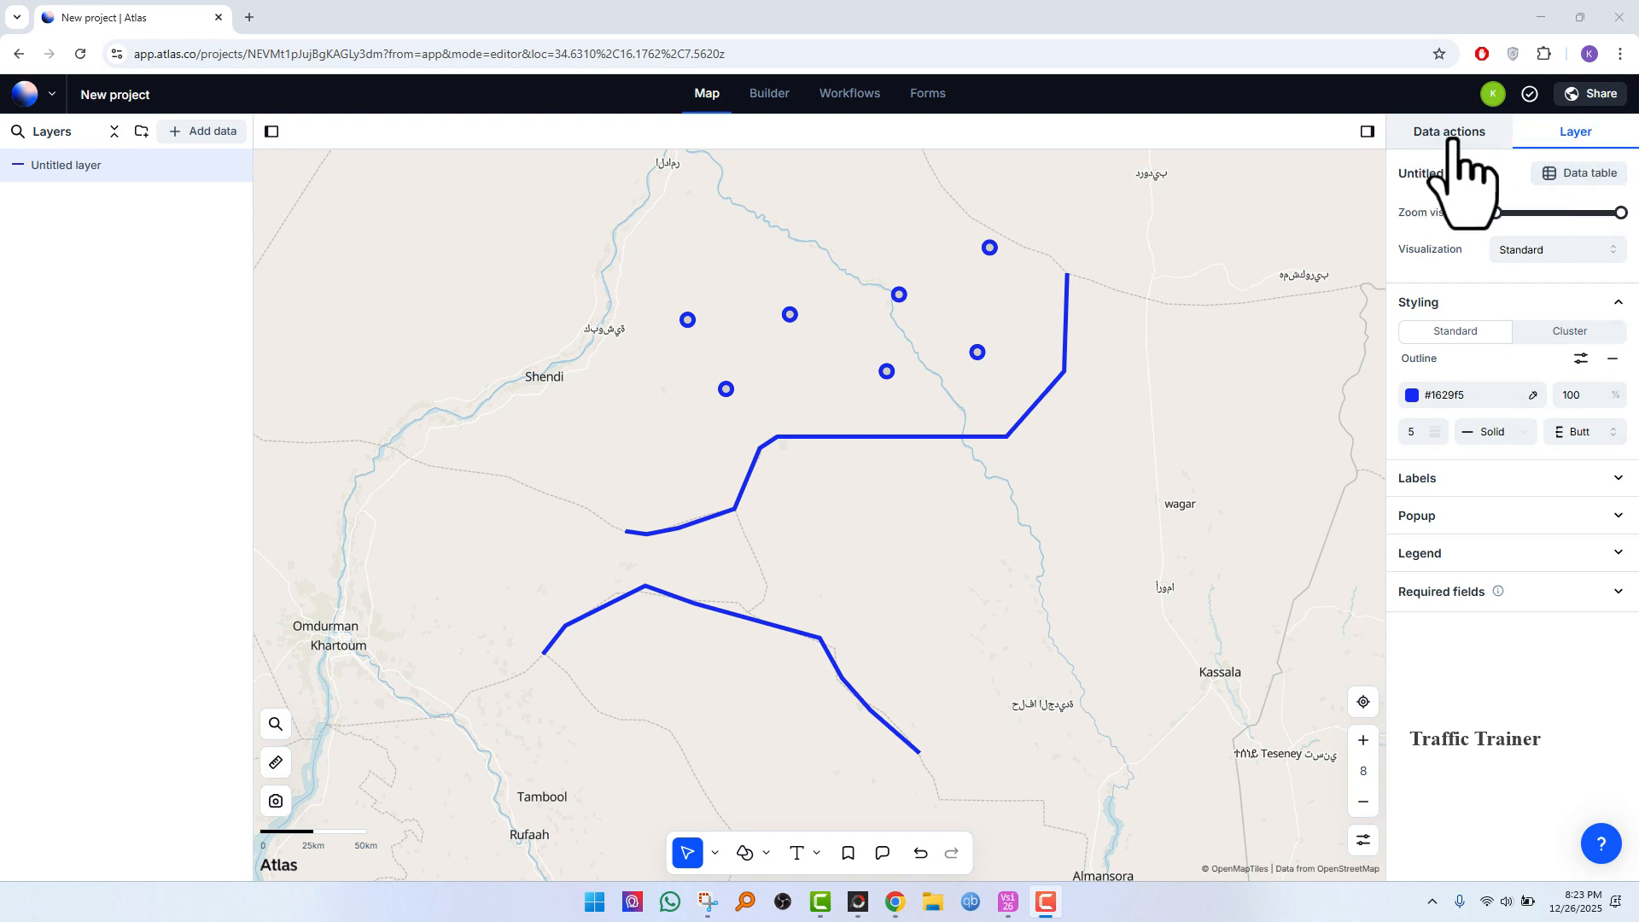
click(1452, 137)
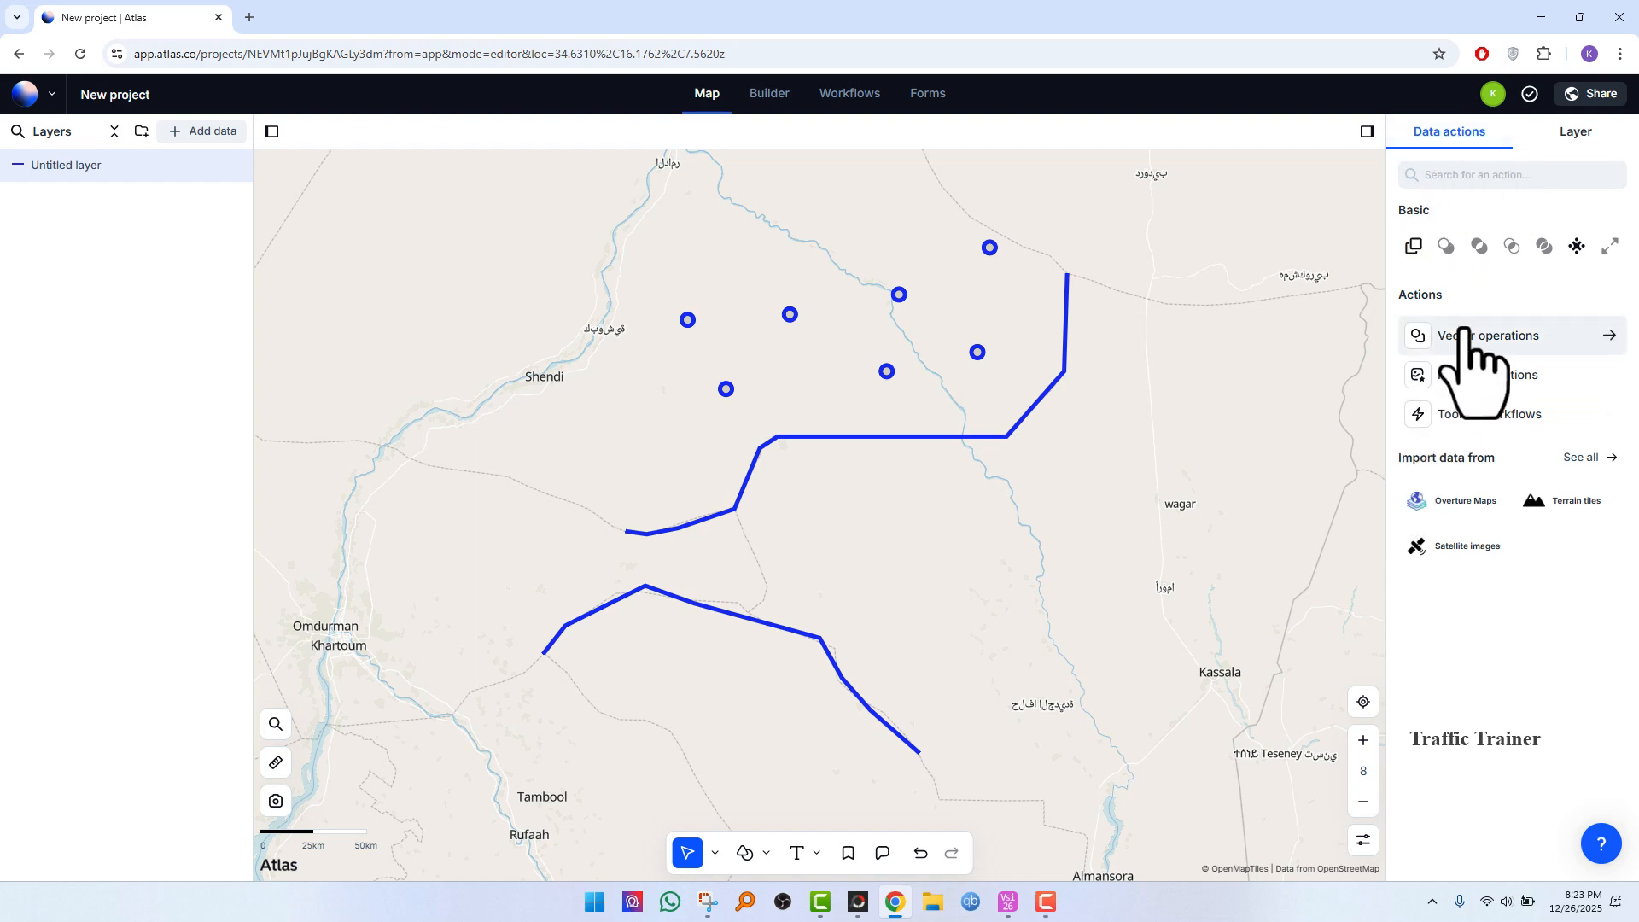
click(1474, 341)
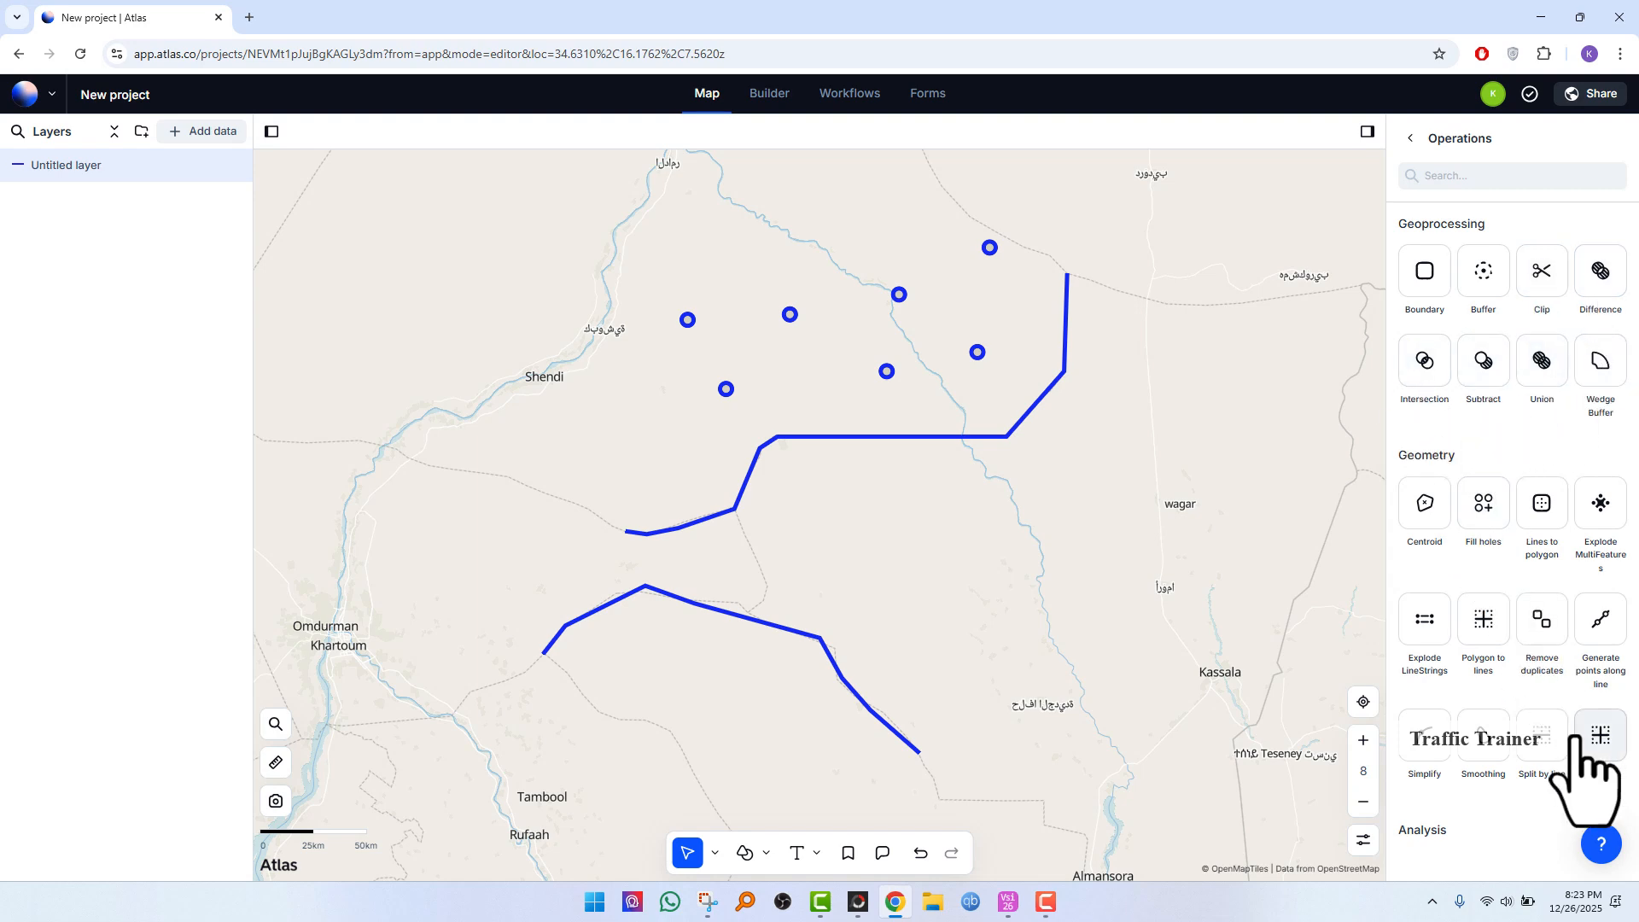
scroll(1568, 626, down, 5)
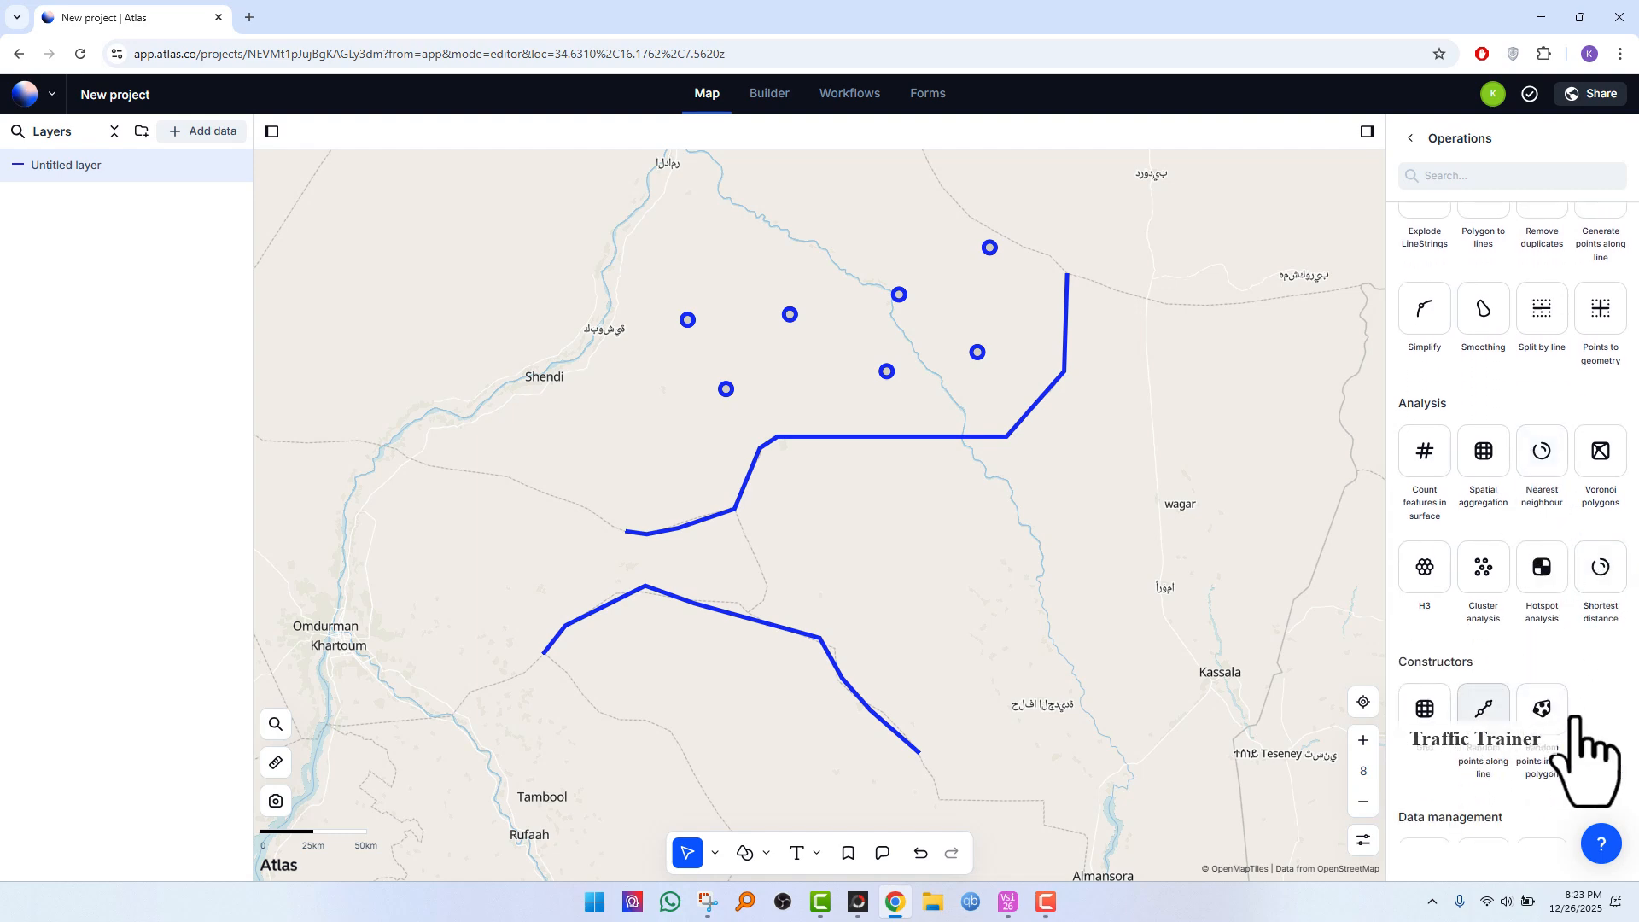
scroll(1574, 717, down, 2)
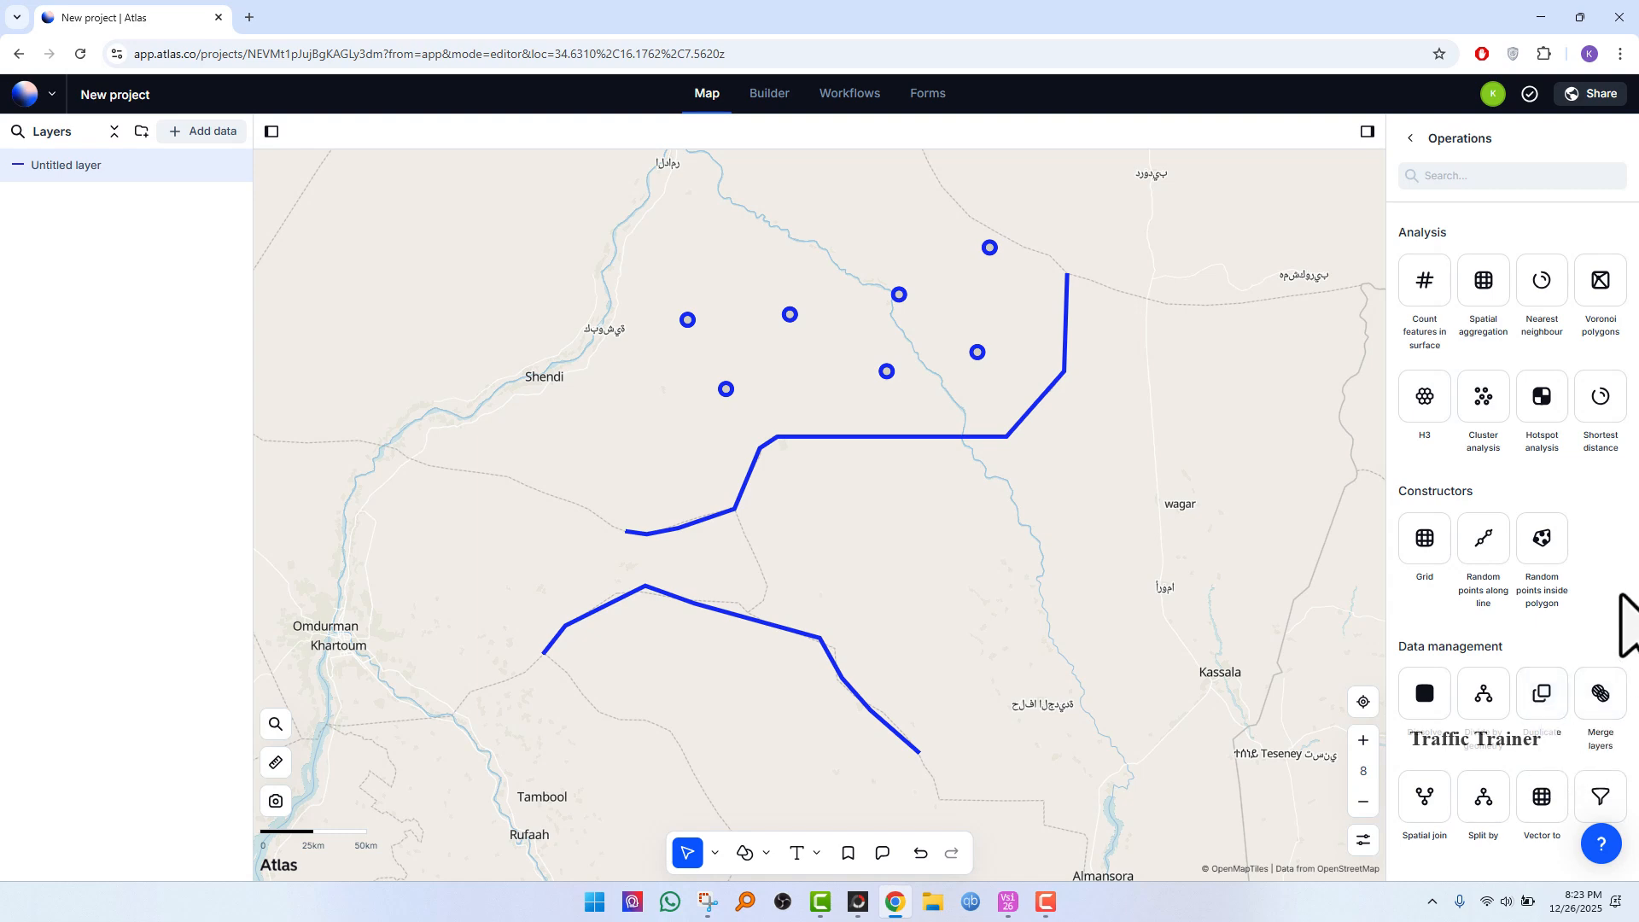
scroll(1626, 581, up, 3)
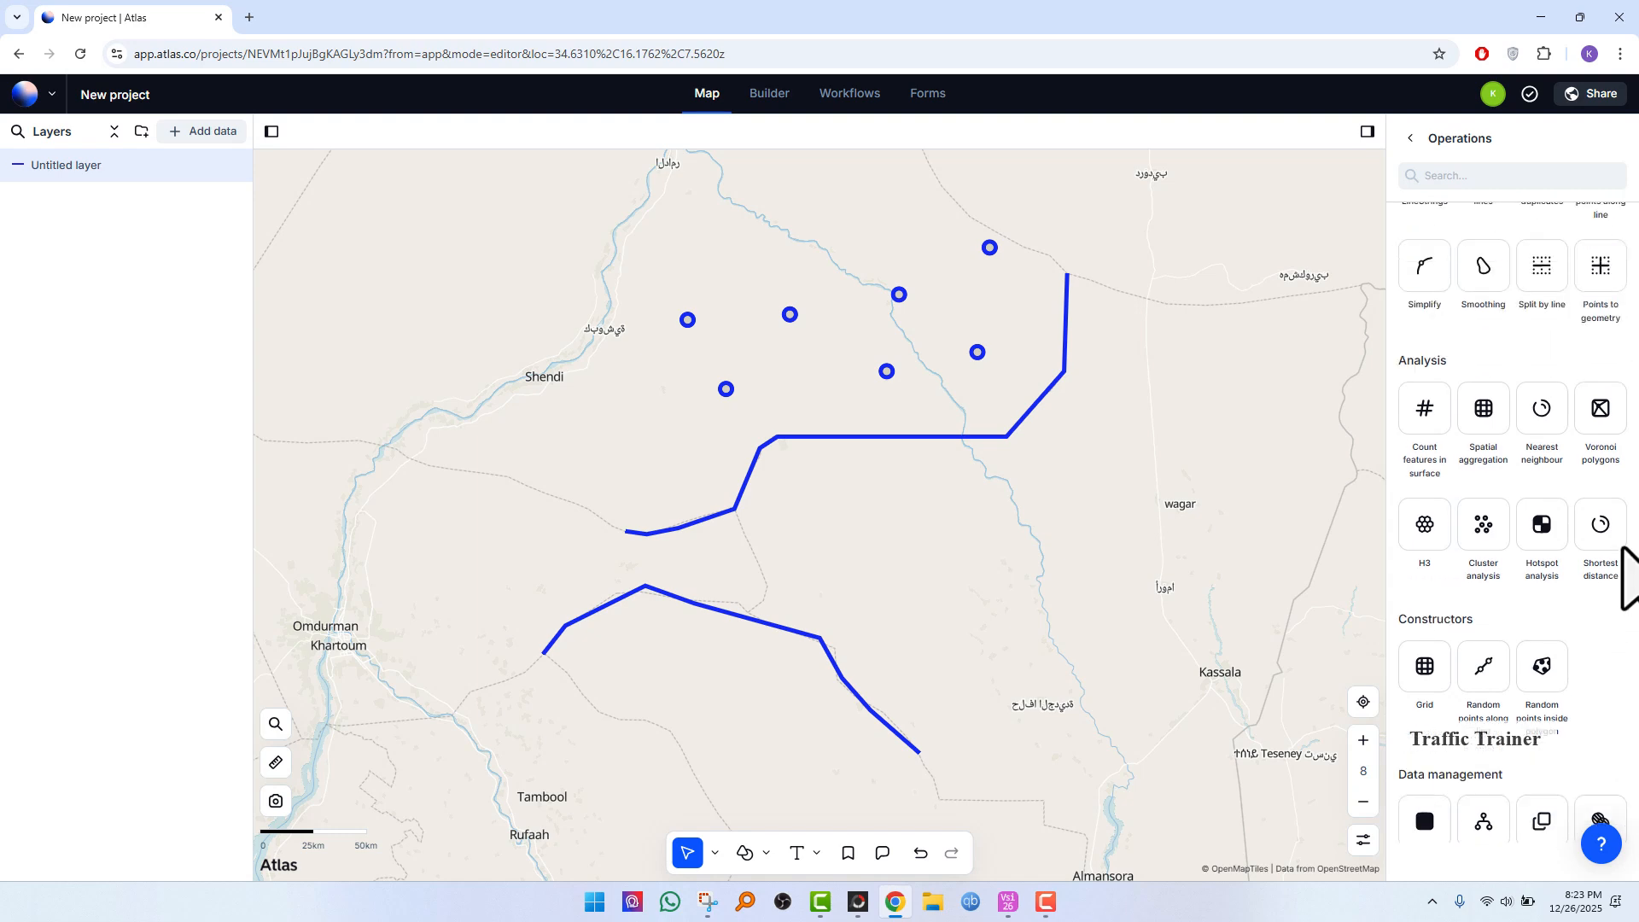
scroll(1622, 553, up, 4)
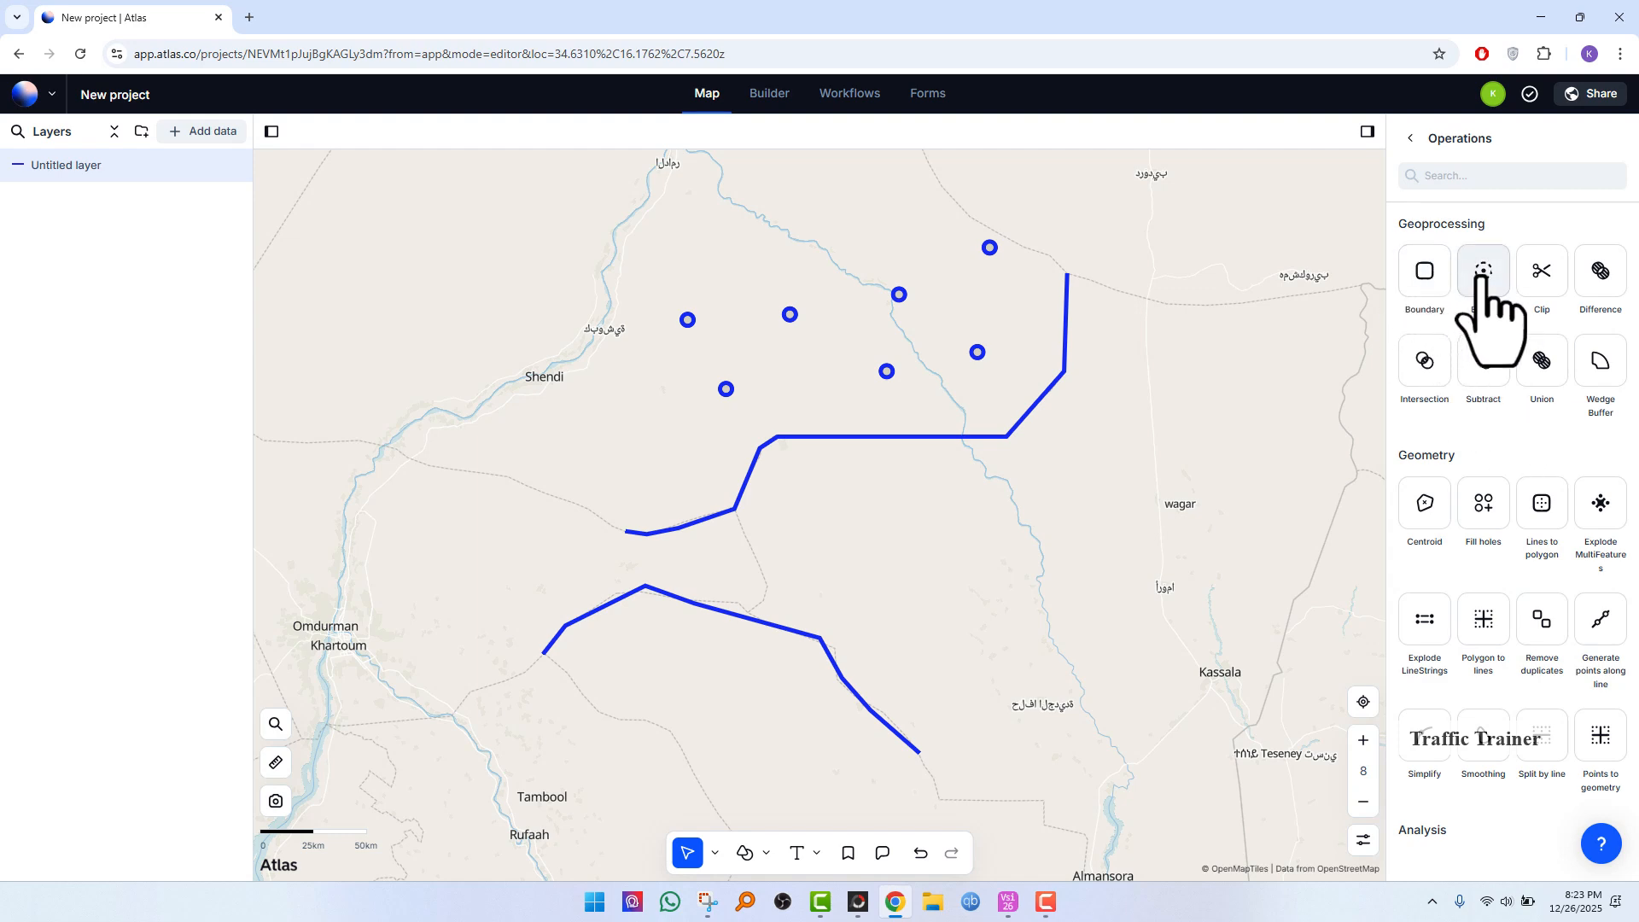
click(1481, 272)
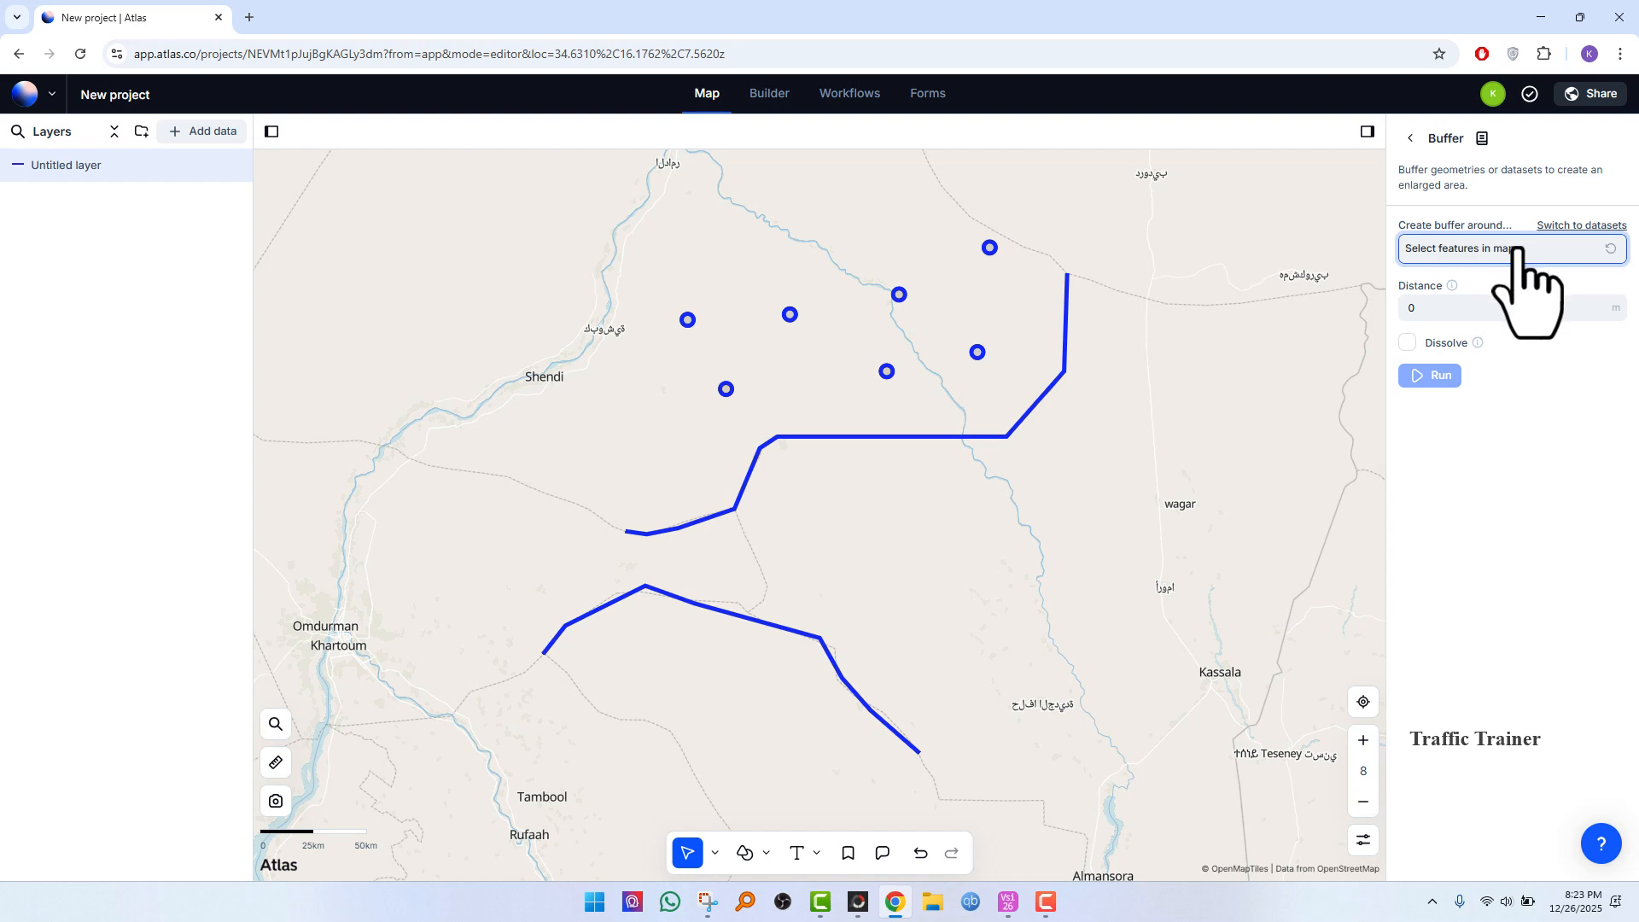
click(1567, 225)
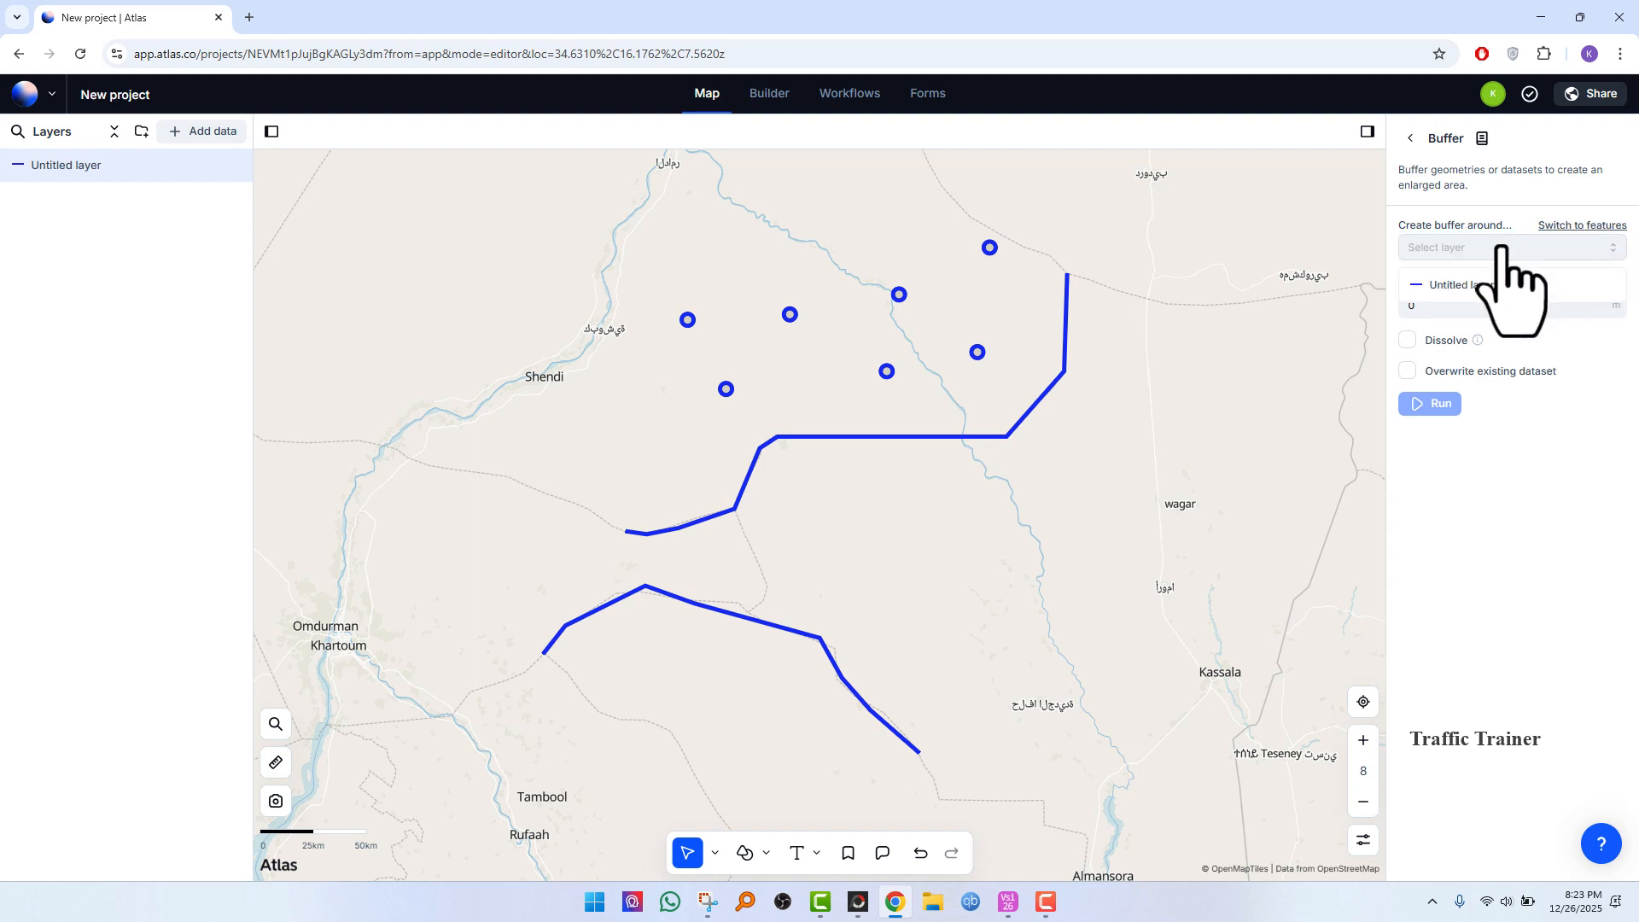
click(1466, 287)
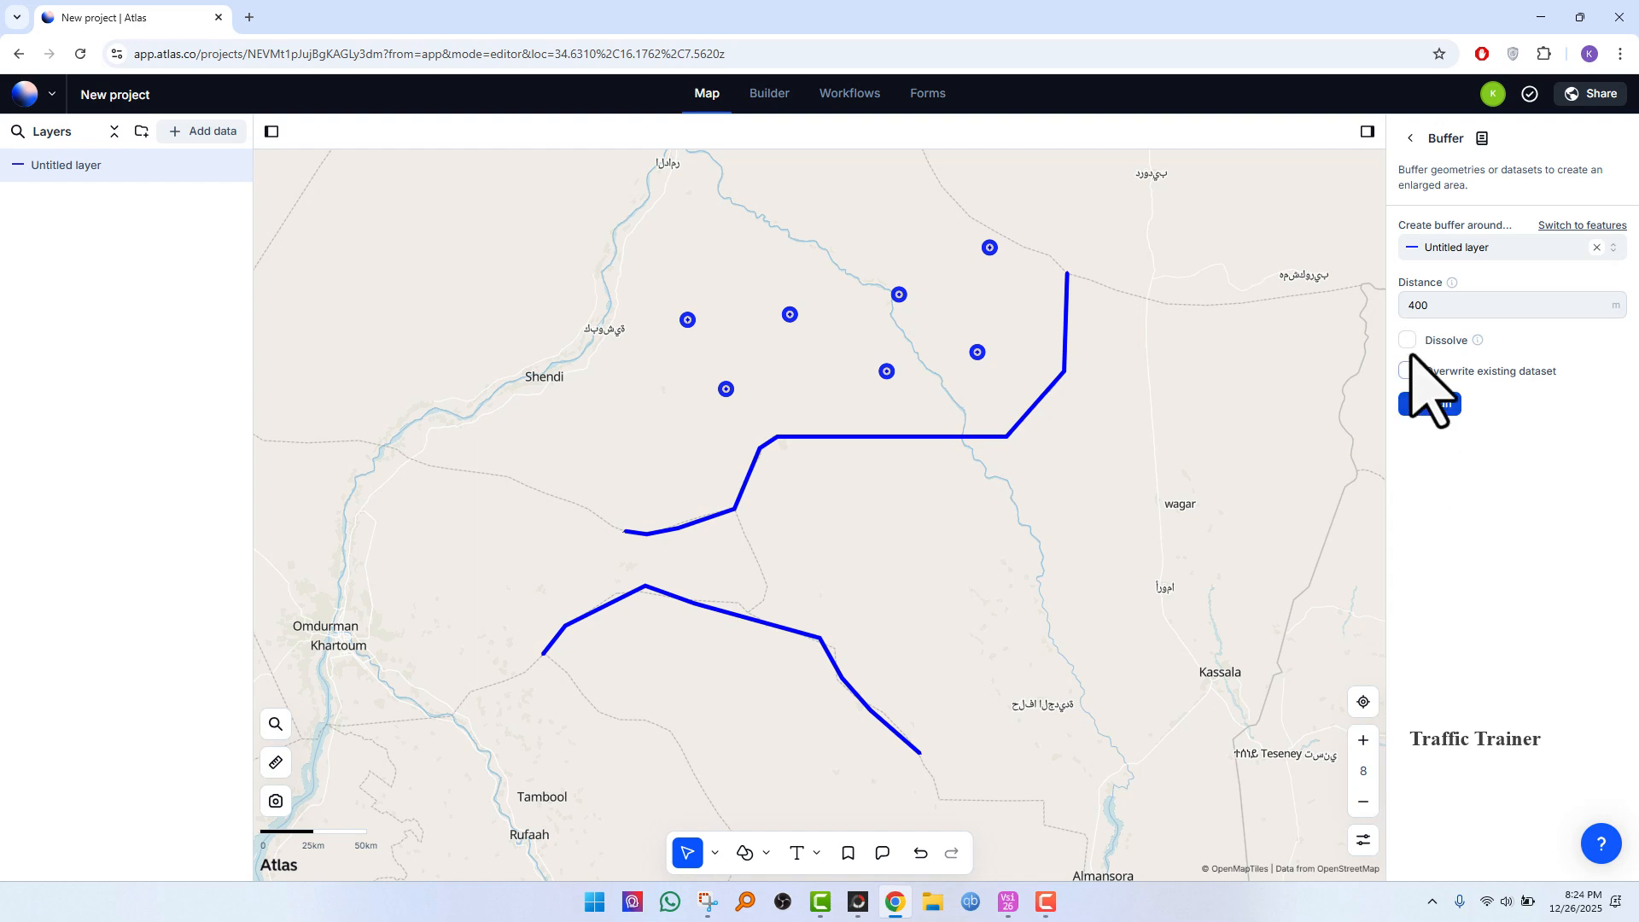
click(1416, 405)
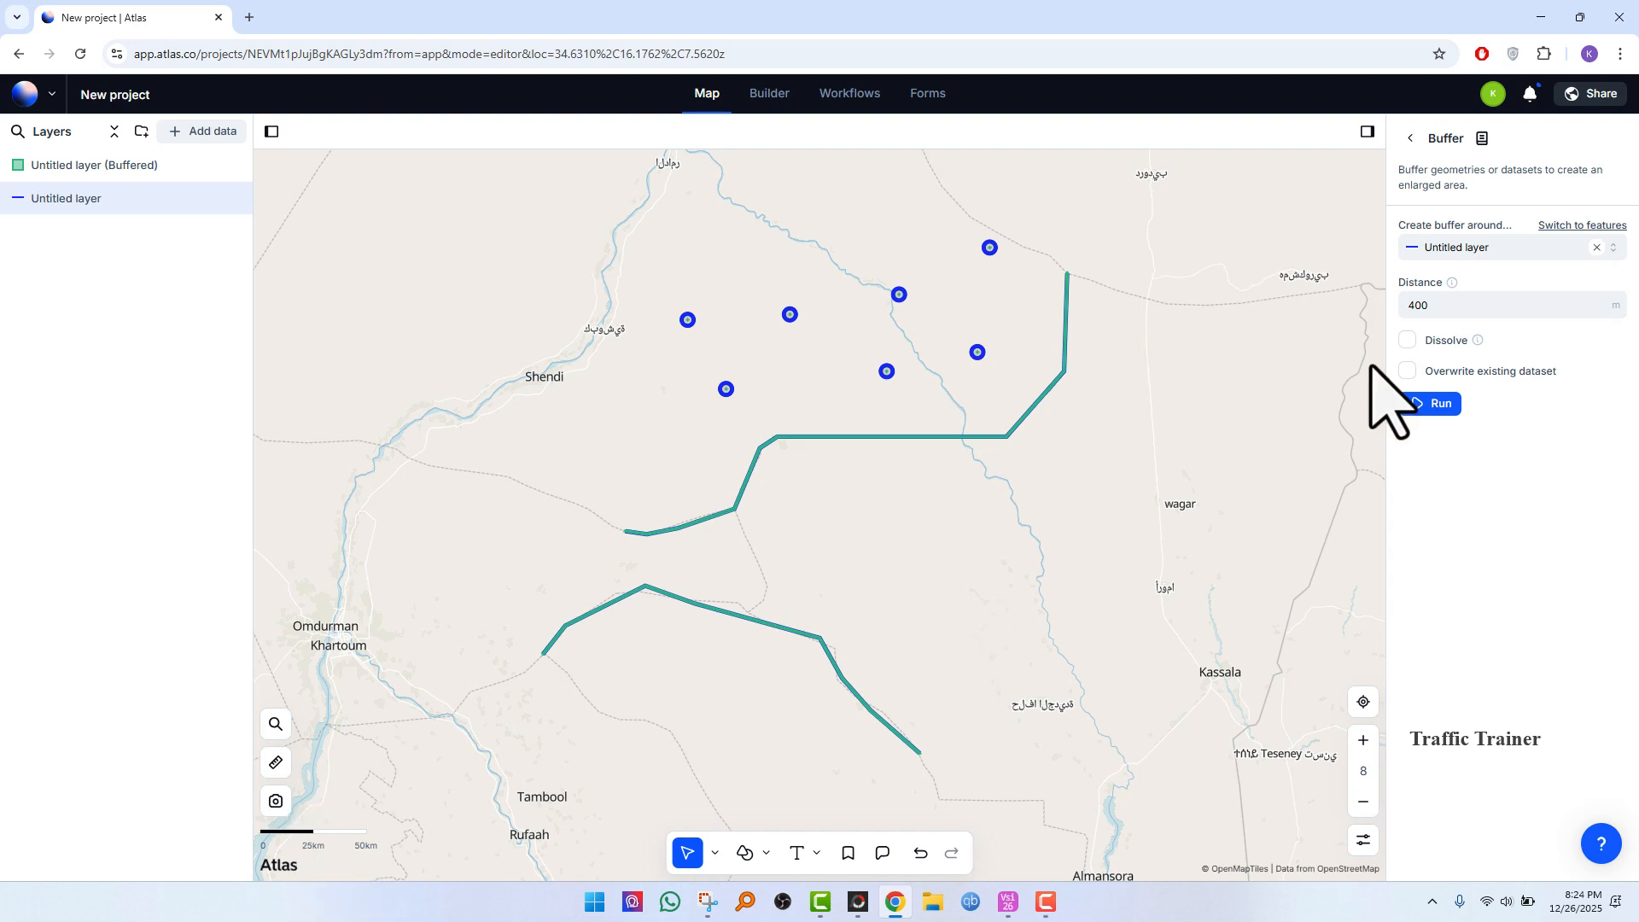
Step: Run the buffer on the layer twice at 1000 m, first without and then with Dissolve enabled
drag(1429, 313, 1377, 303)
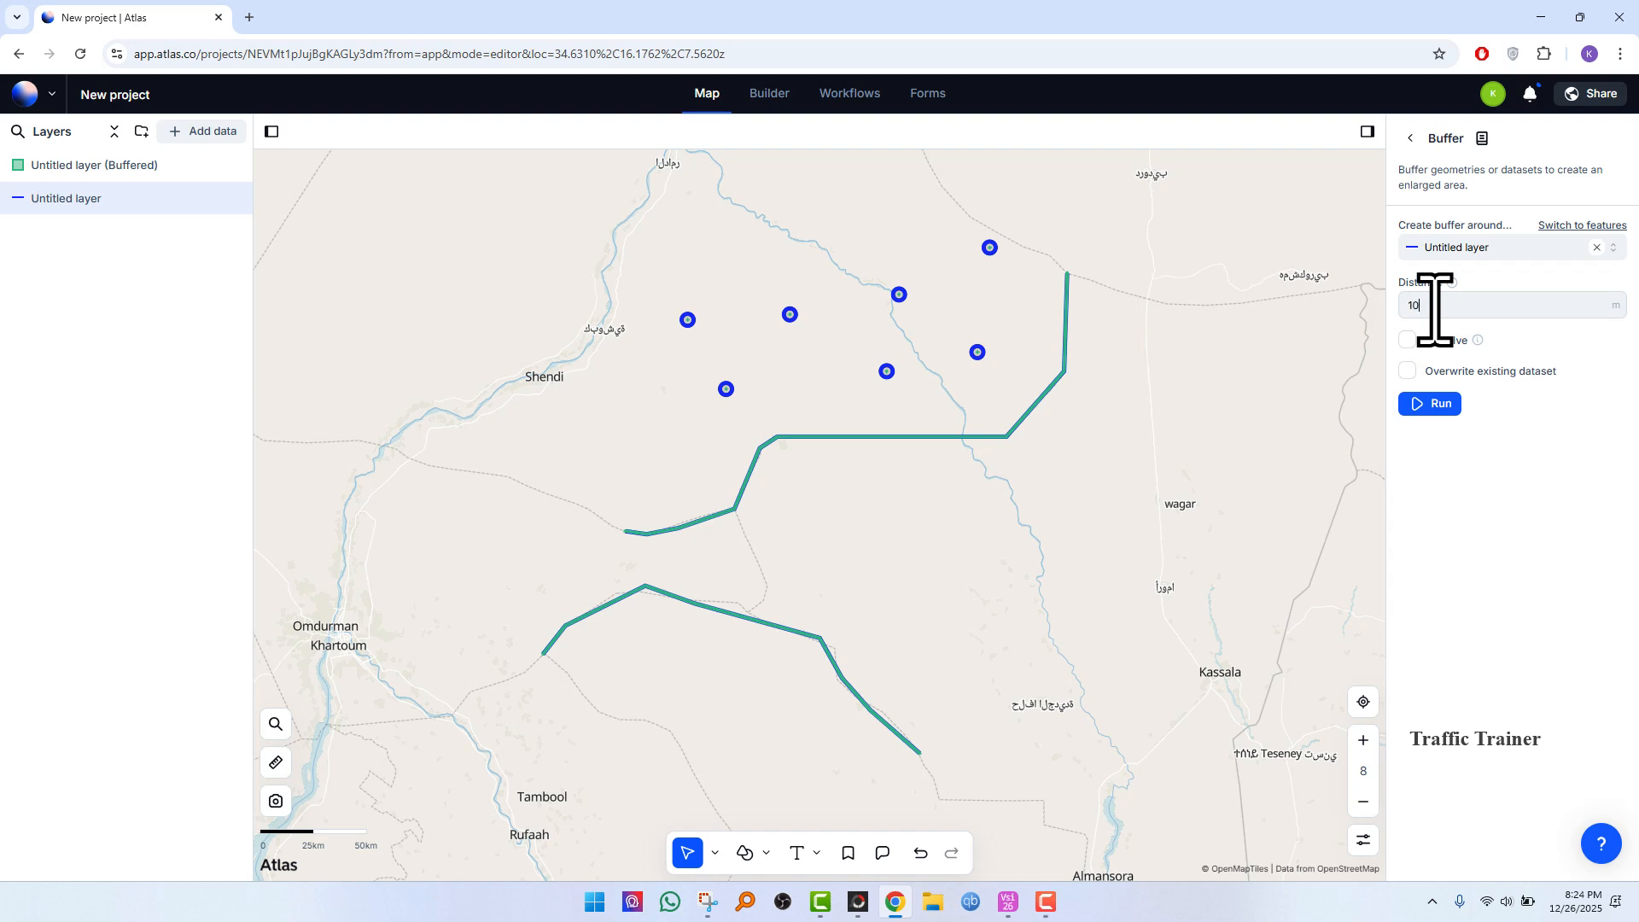
click(1433, 406)
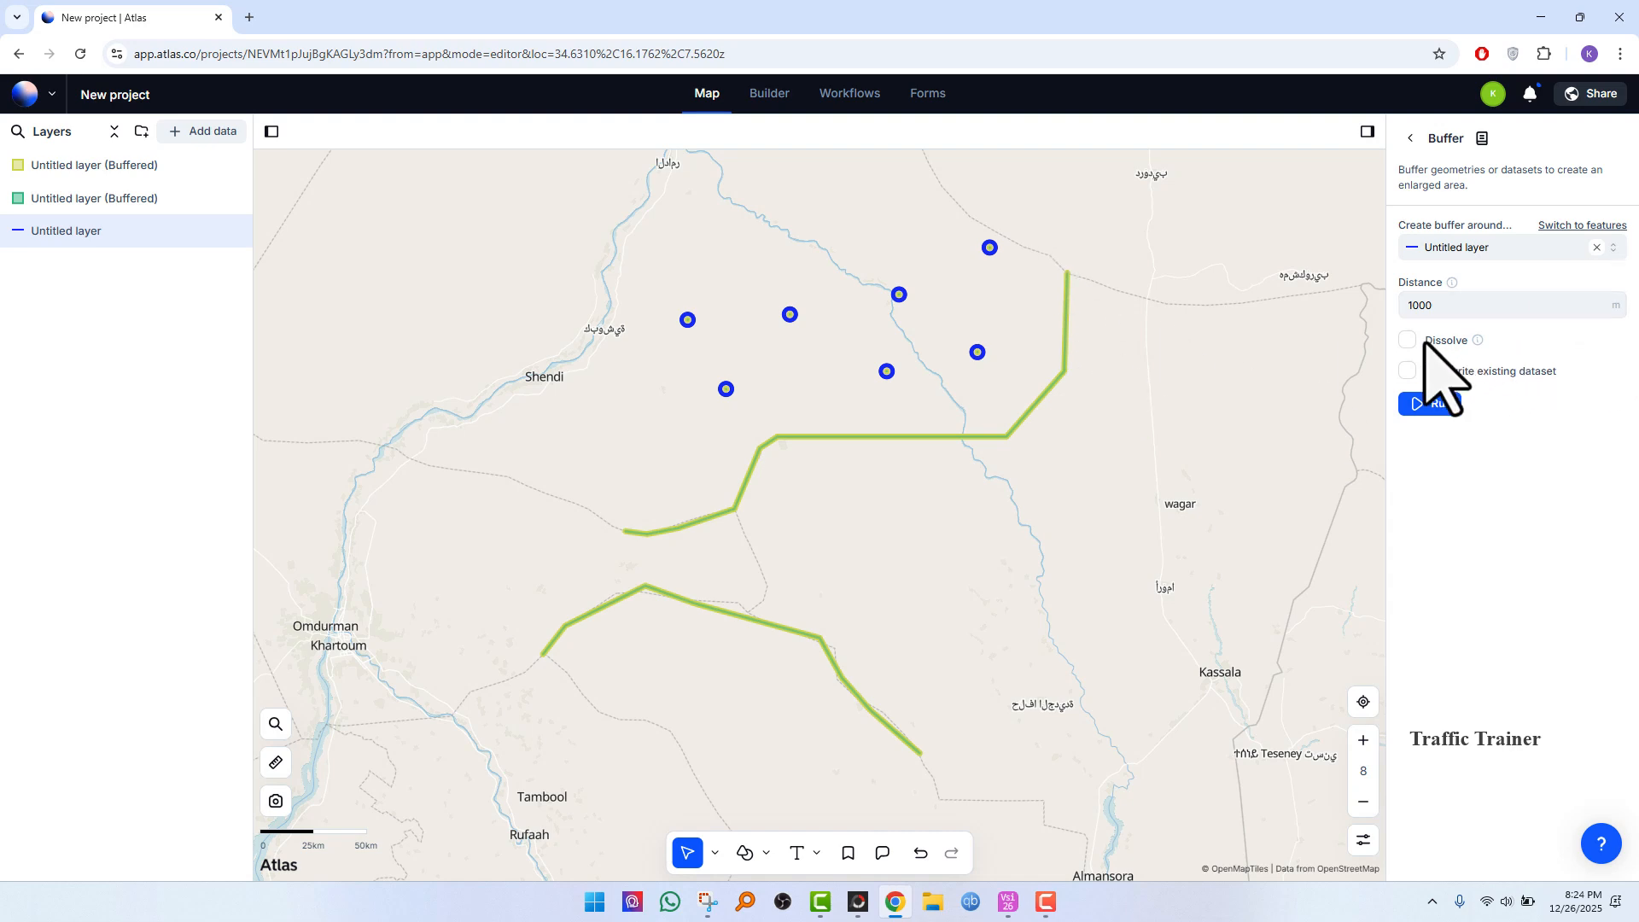
mouse_move(1477, 341)
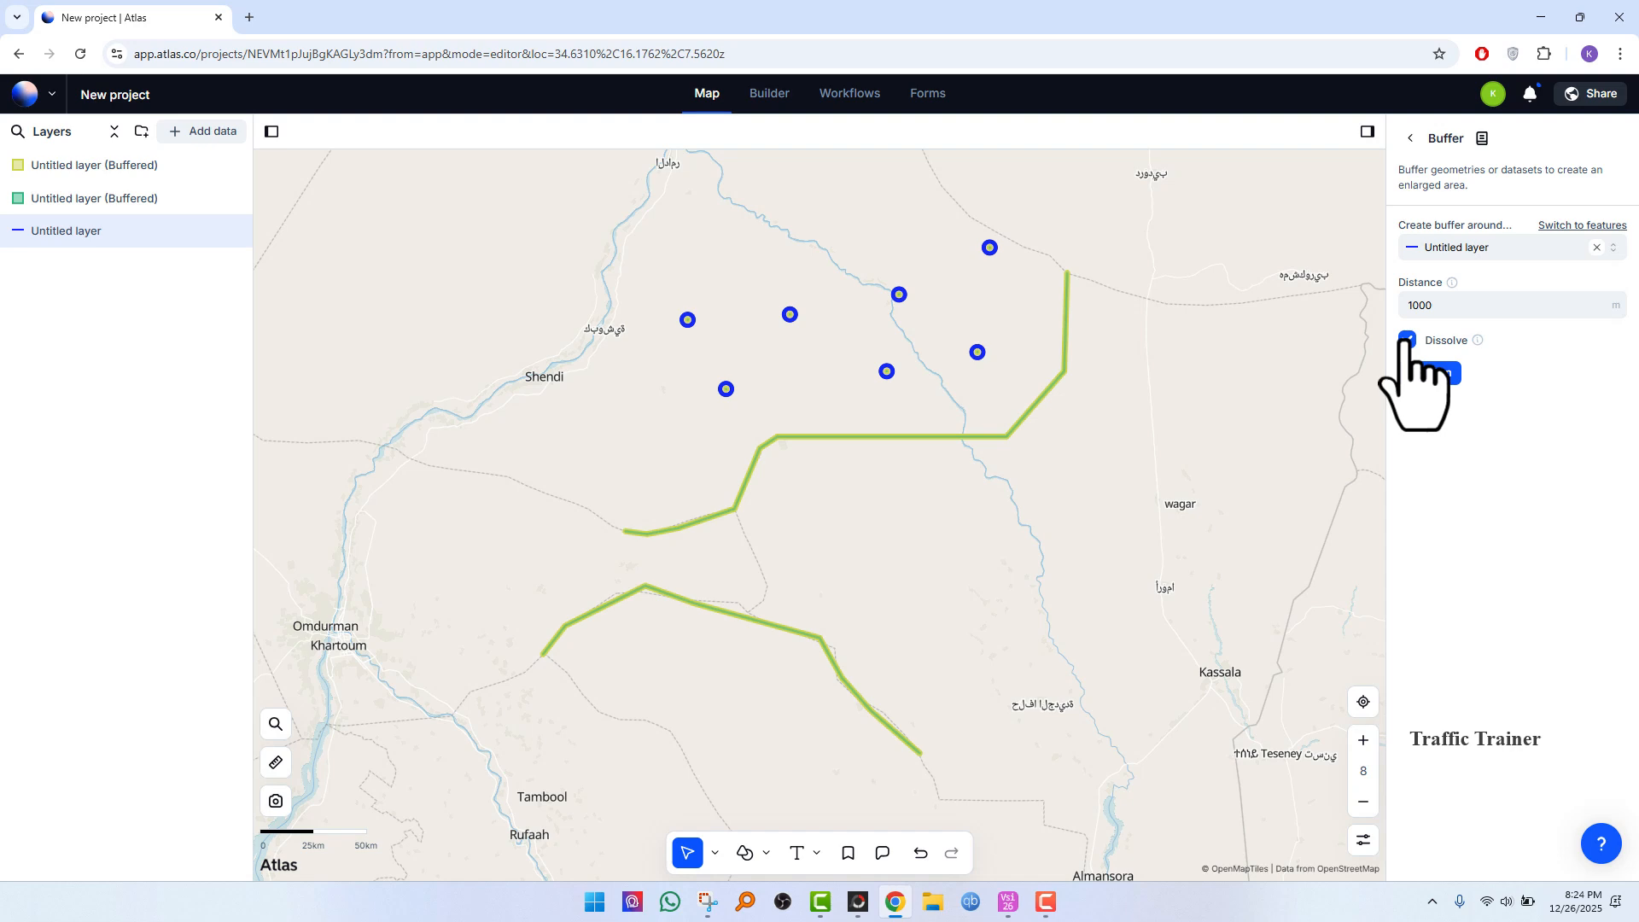
click(1437, 373)
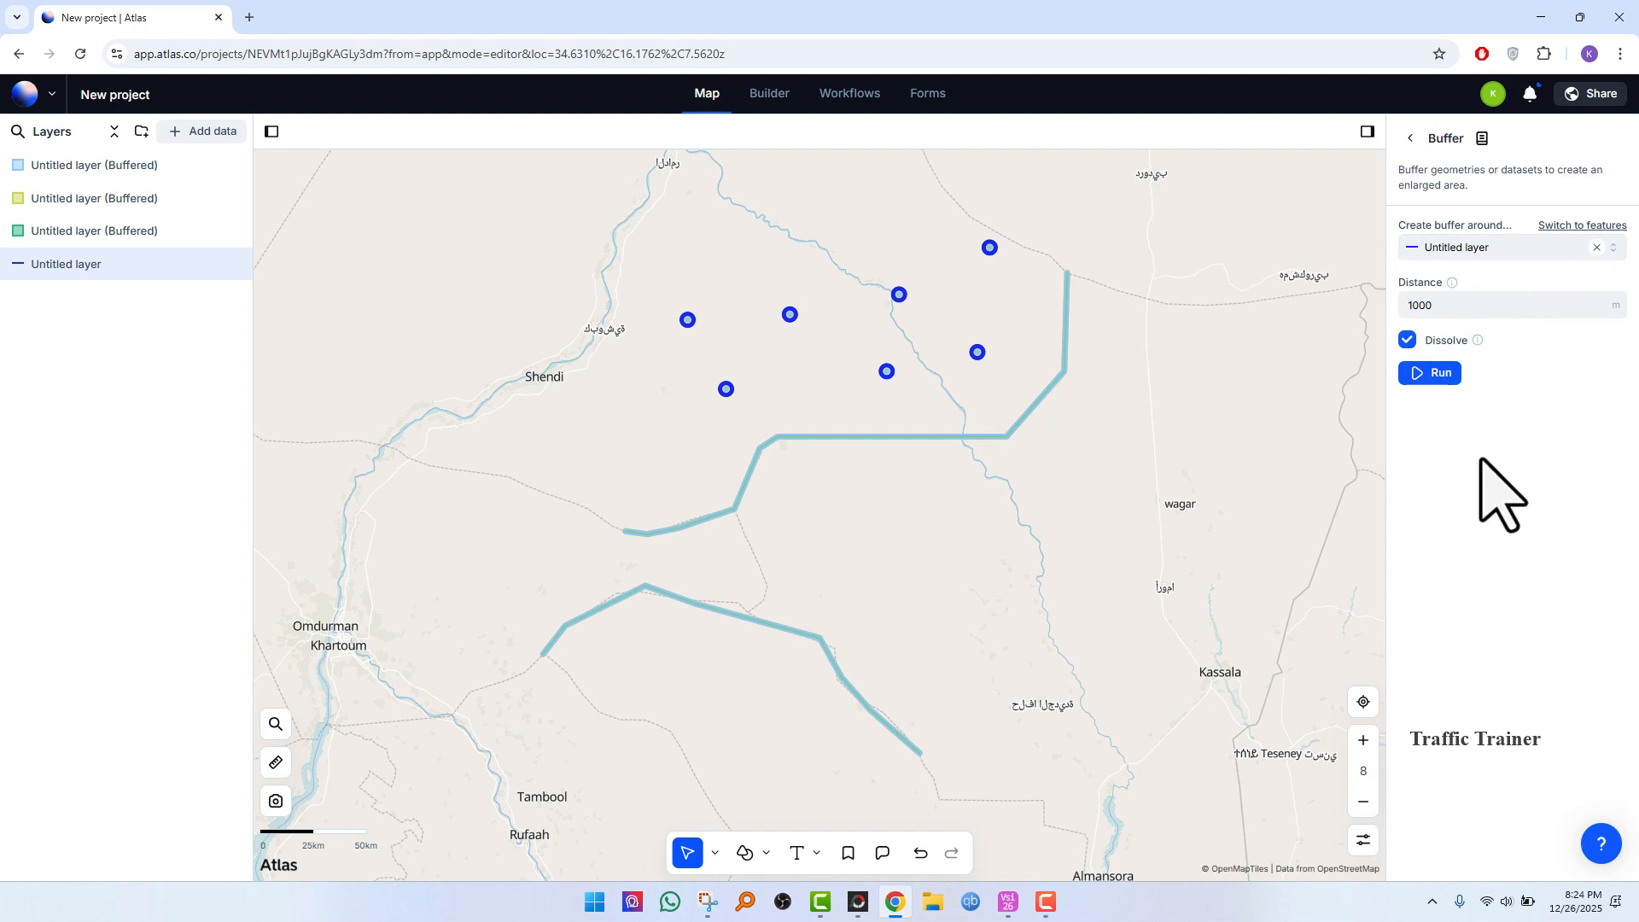
Step: Zoom and pan around the map to inspect the buffer outlines along the lines and around the points
scroll(1037, 376, up, 3)
scroll(1089, 347, up, 6)
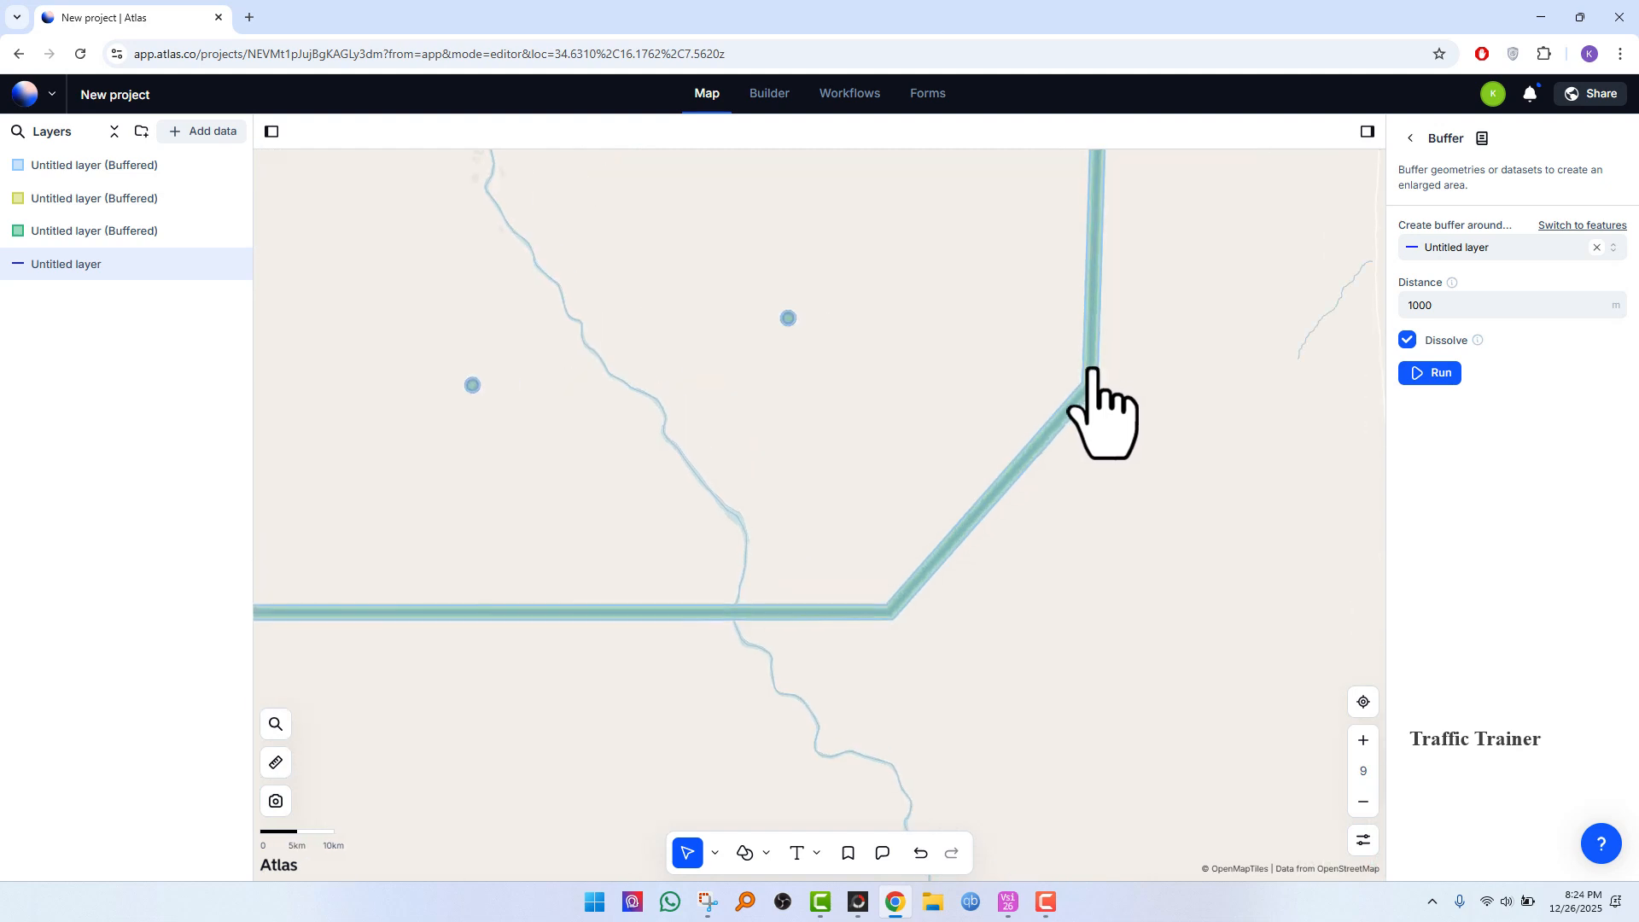
scroll(1080, 393, up, 2)
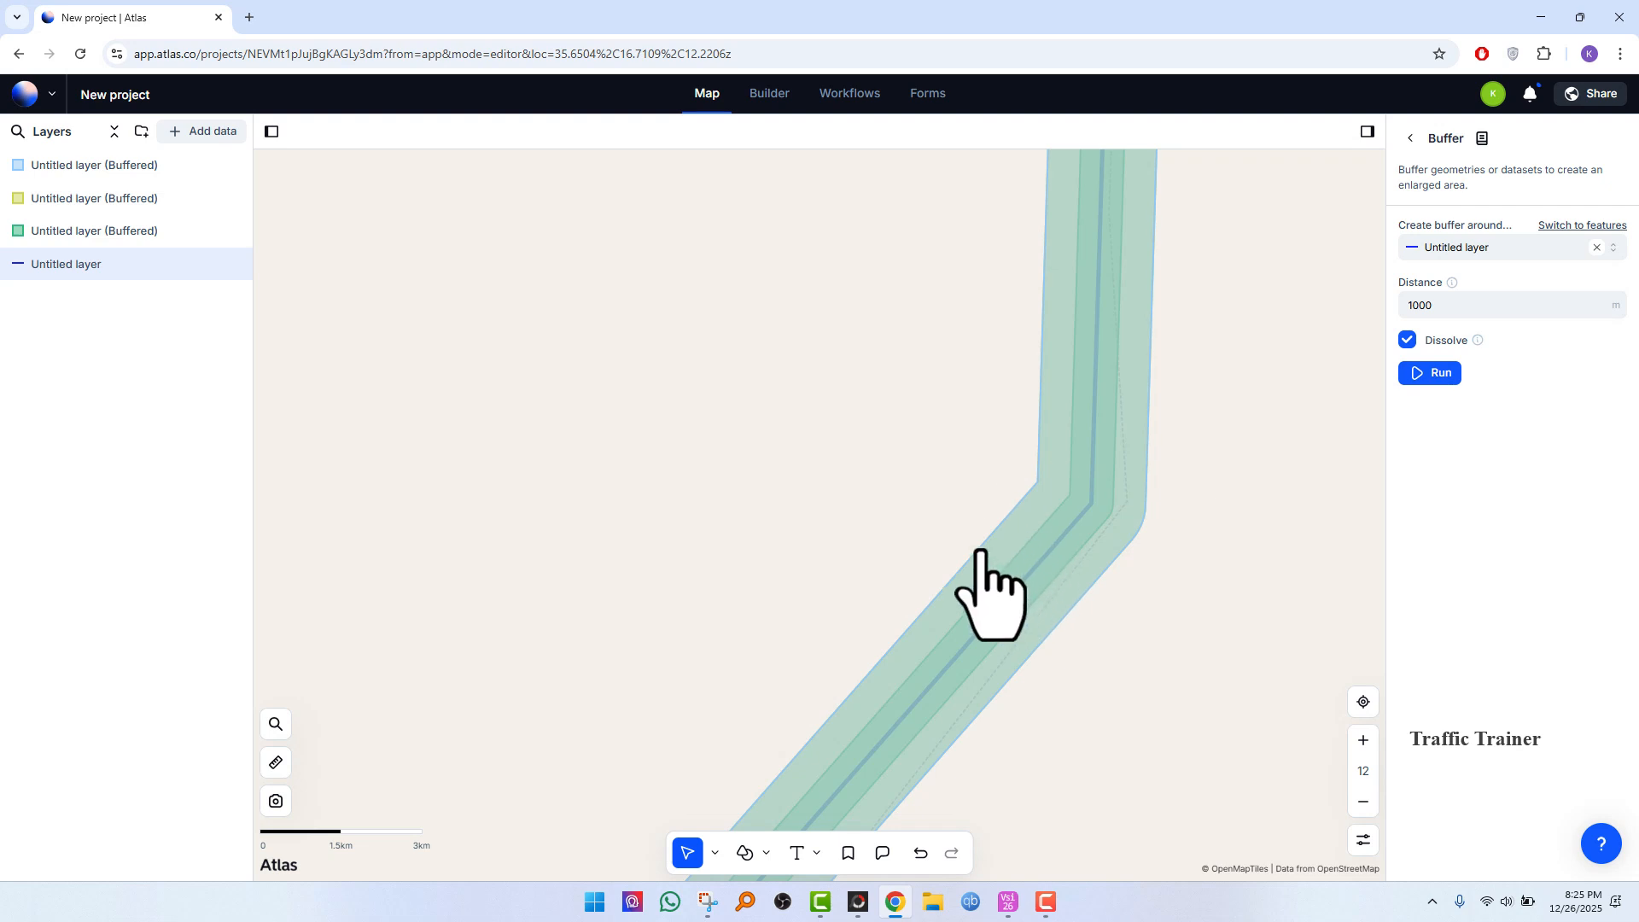
scroll(922, 611, down, 6)
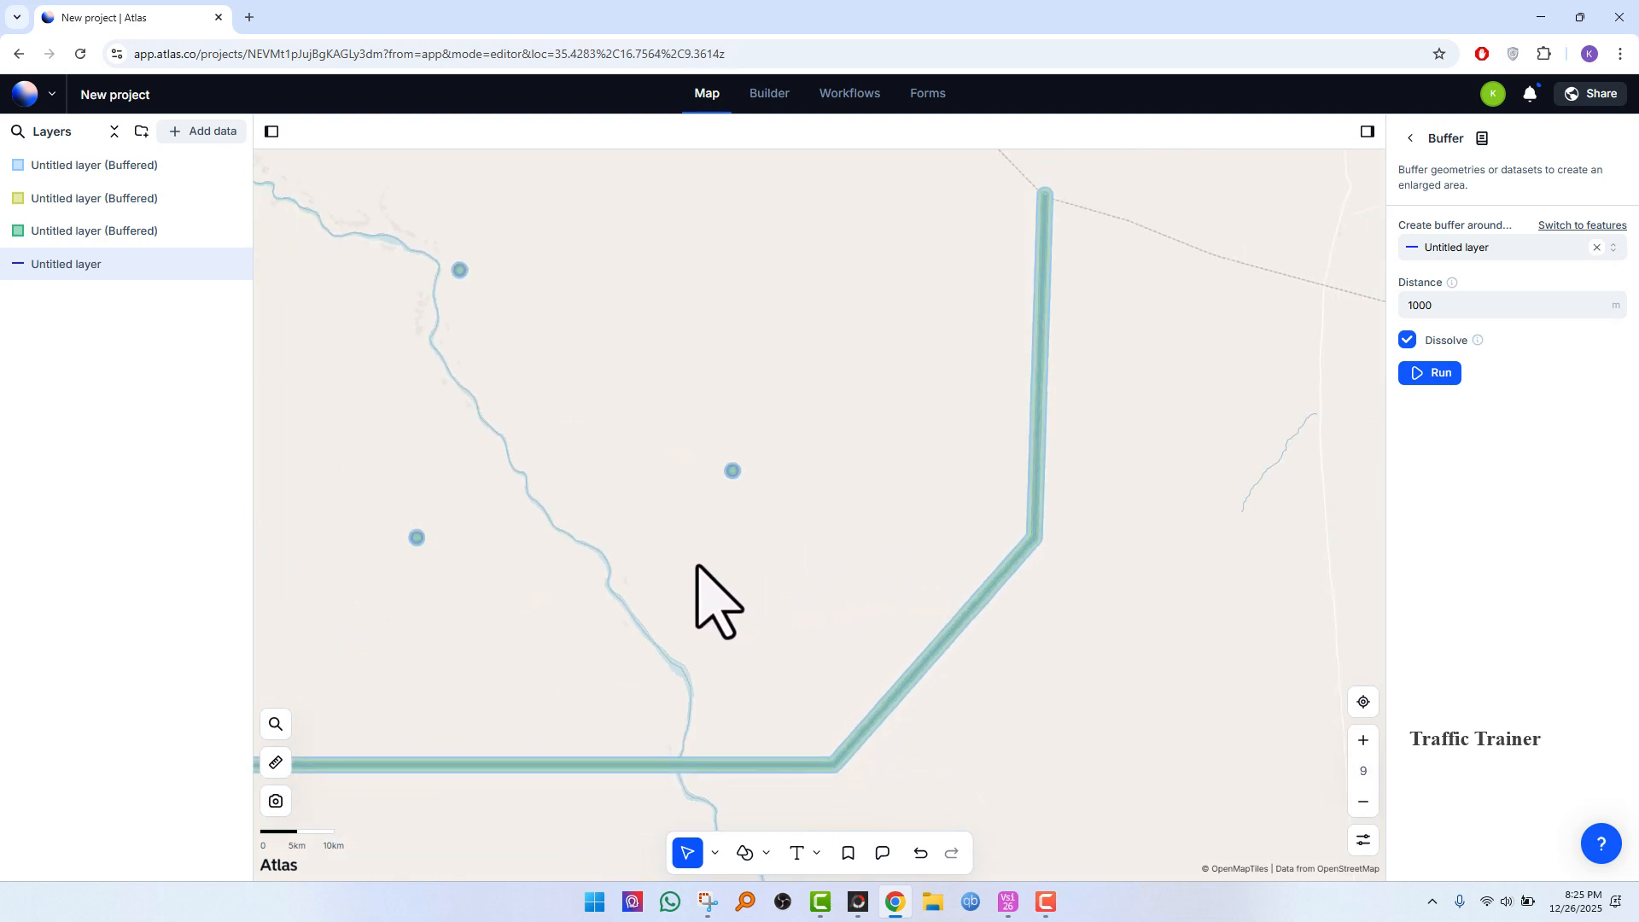
drag(718, 498, 939, 525)
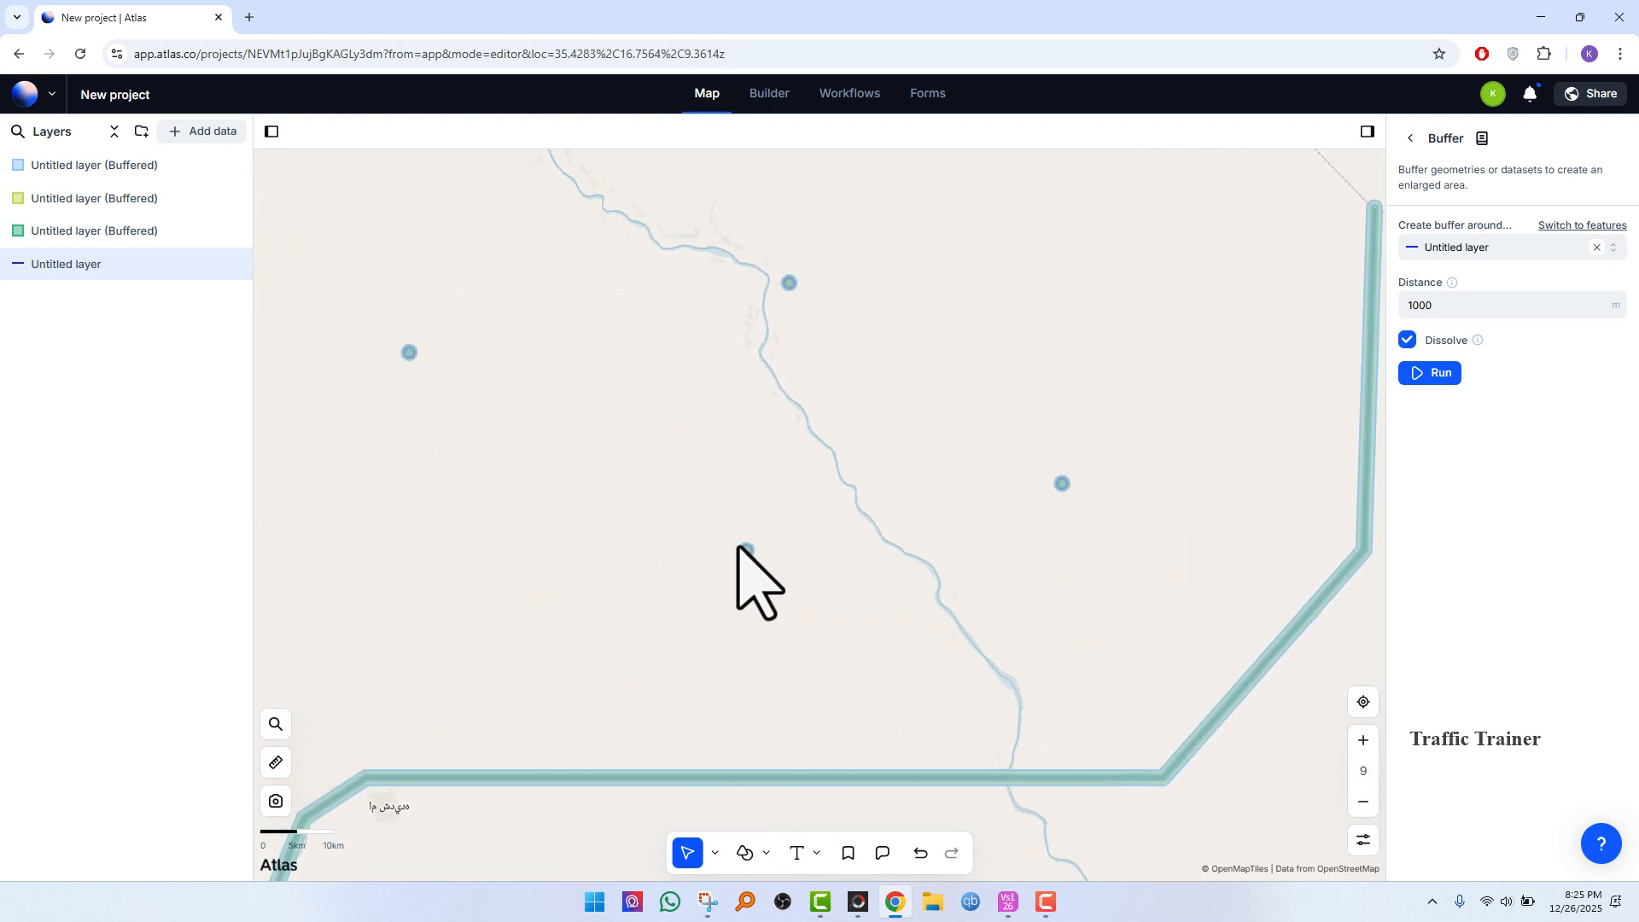
scroll(747, 565, up, 6)
scroll(794, 583, up, 4)
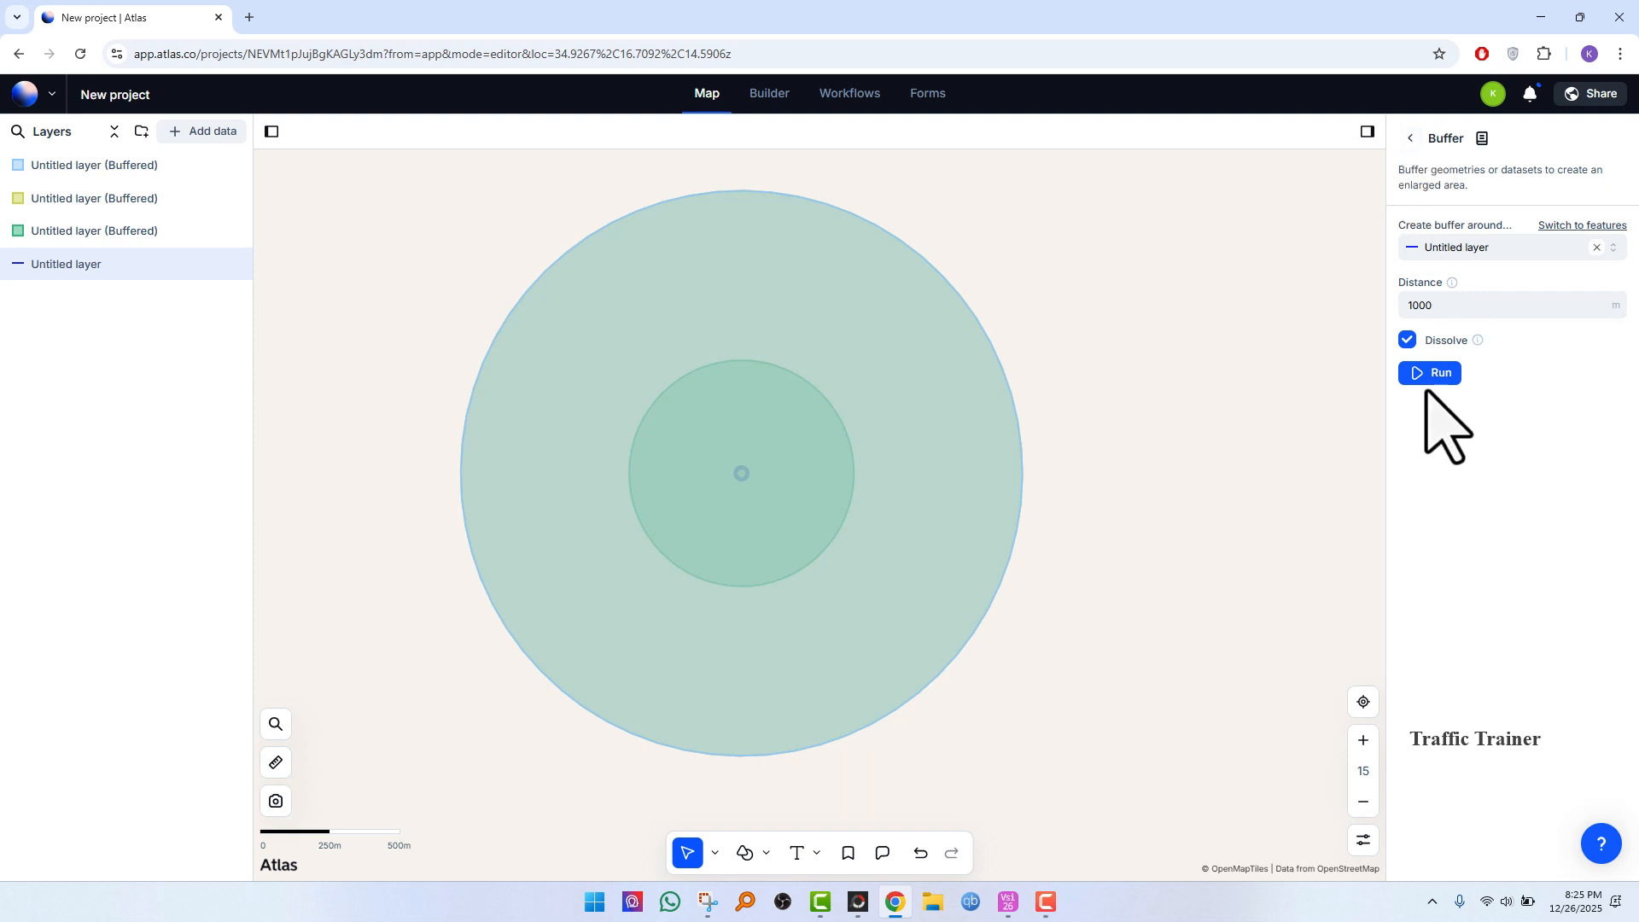
Step: Browse the Raster operations and Tools & workflows lists of data actions
click(1407, 137)
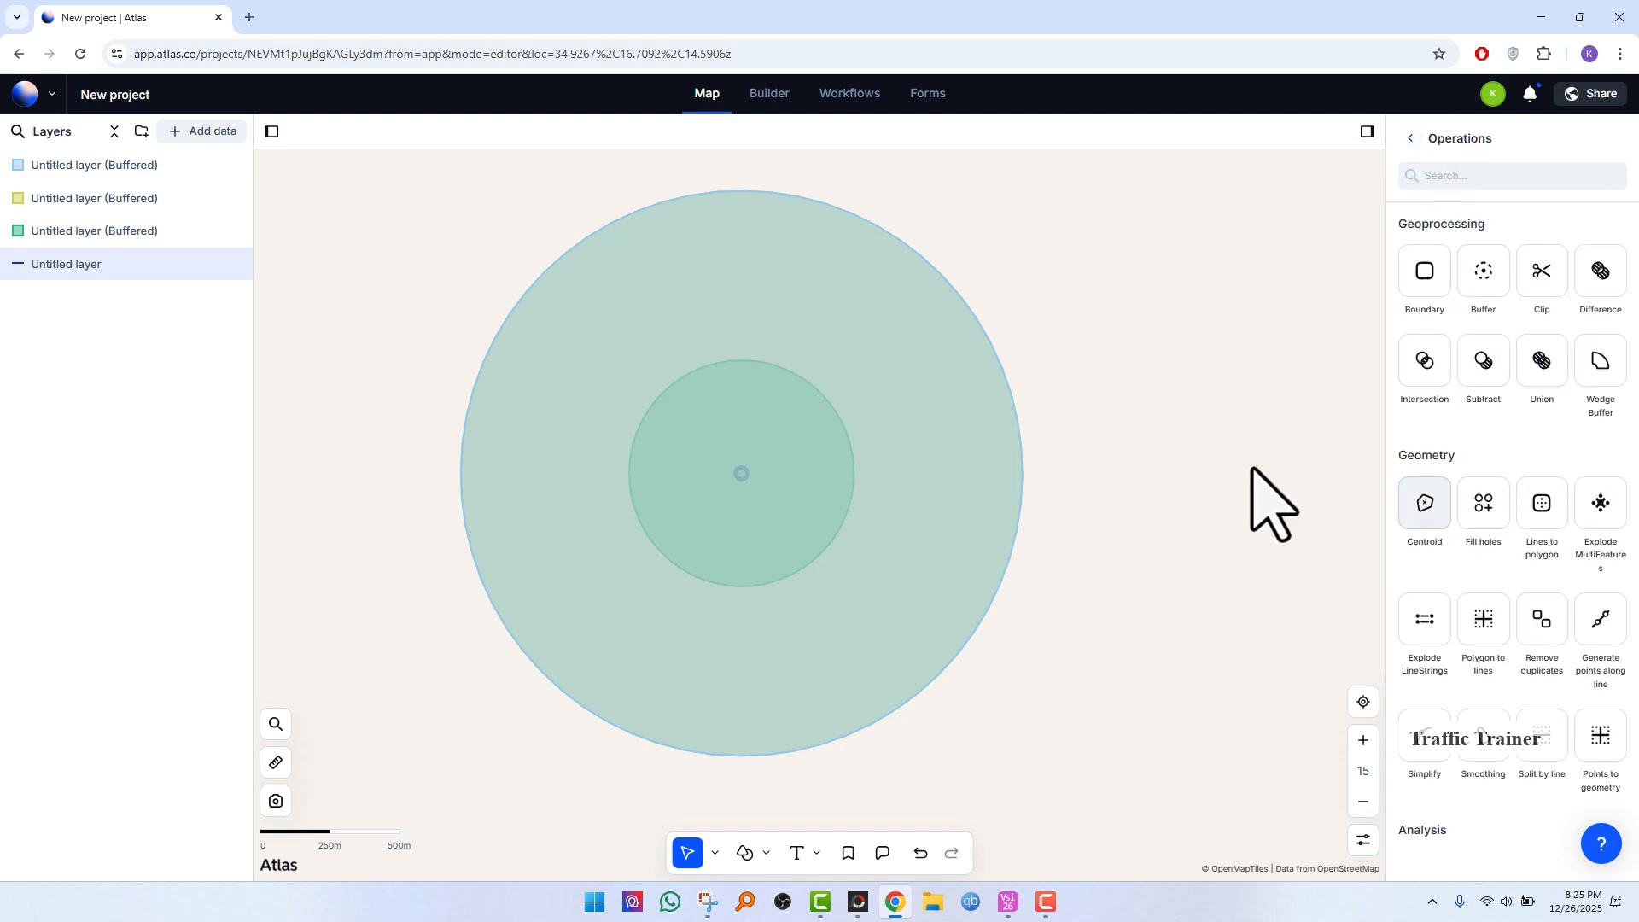
click(1411, 138)
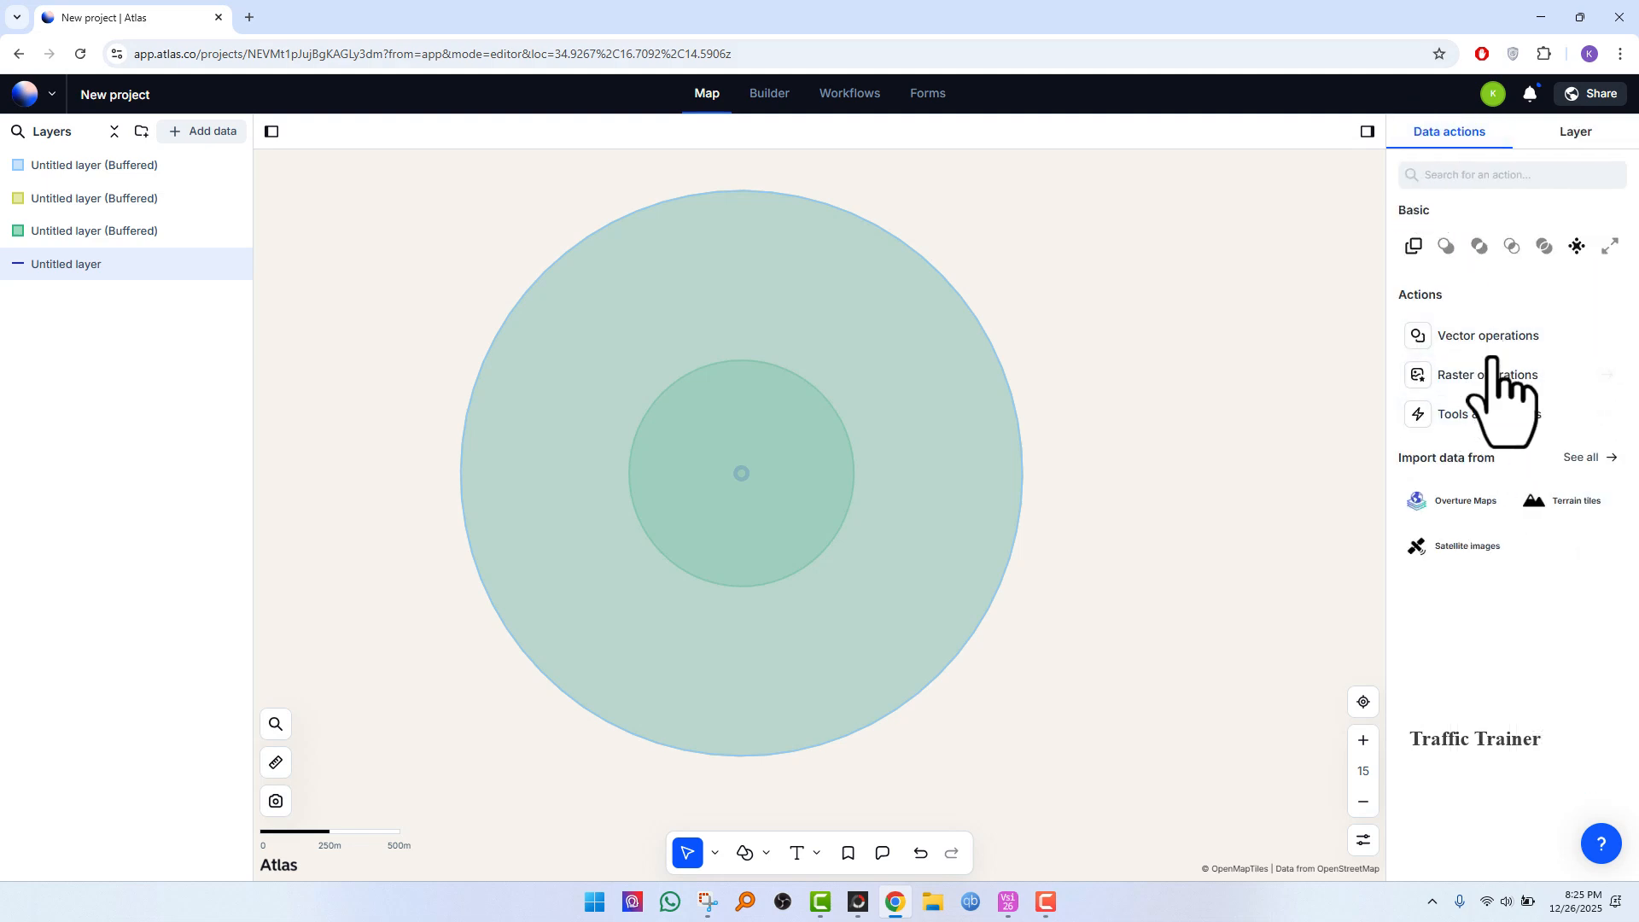
click(1490, 376)
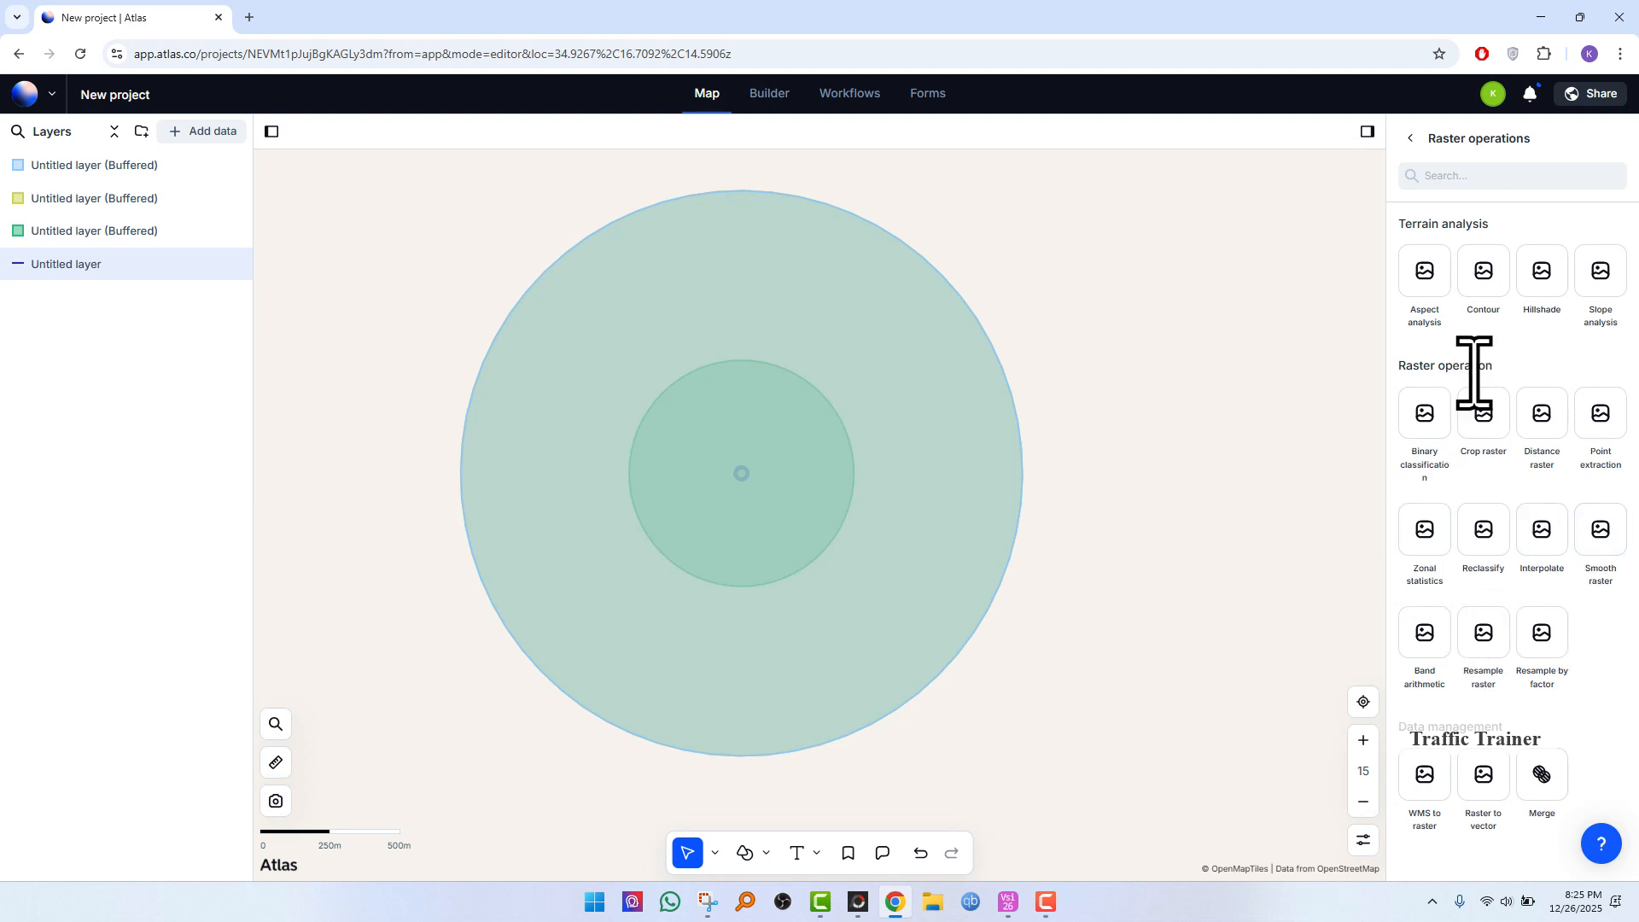
click(1411, 138)
click(1528, 415)
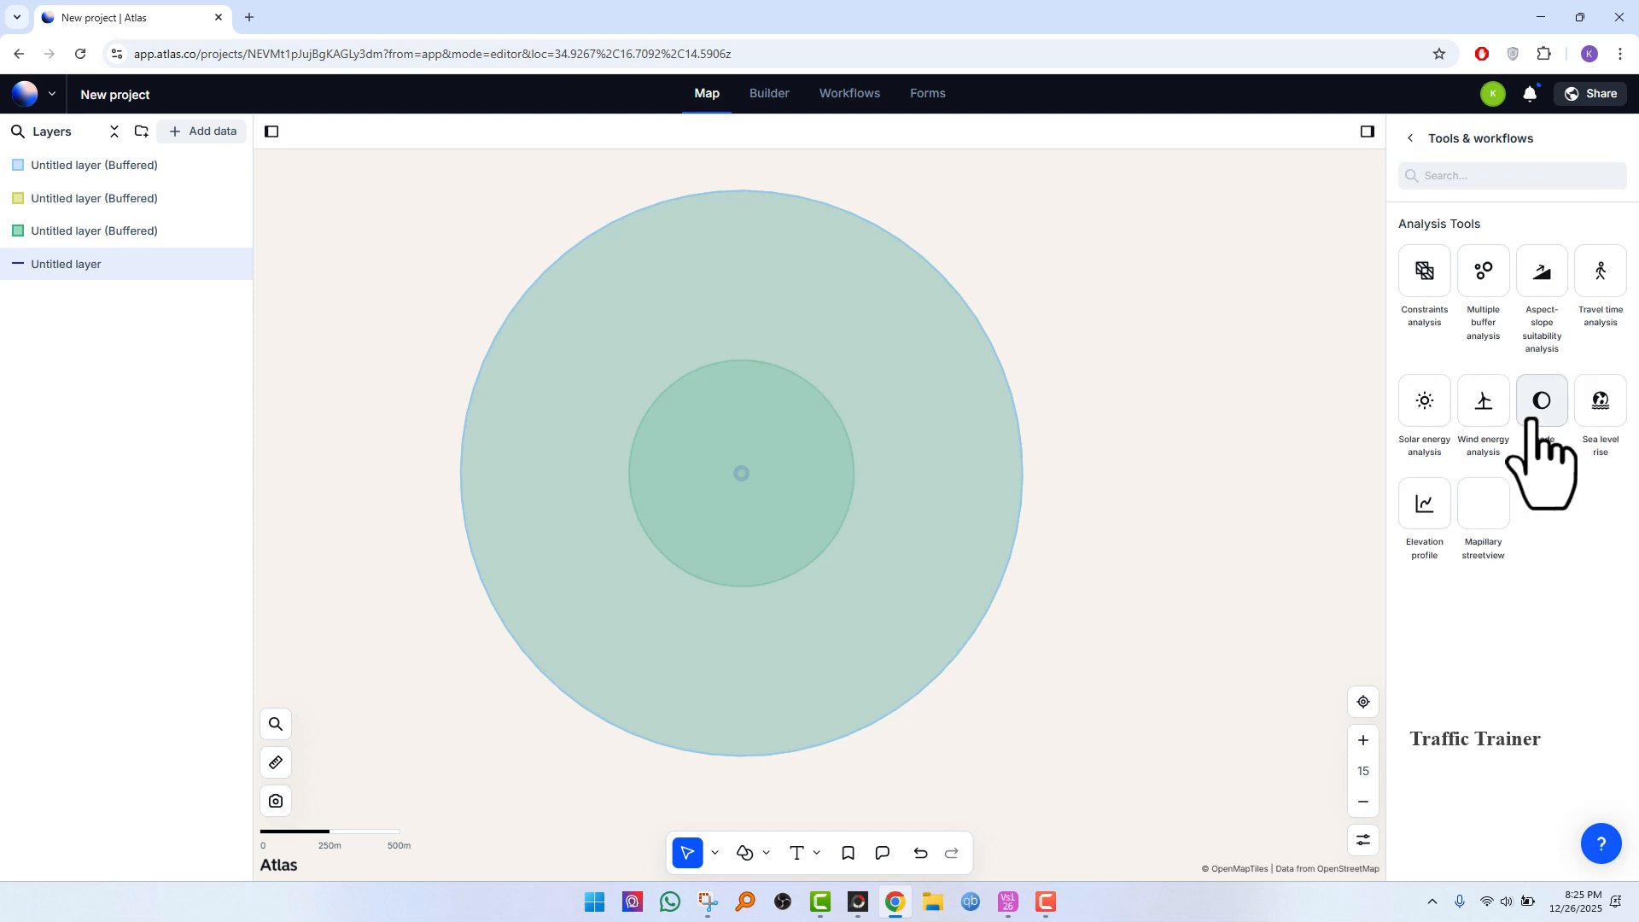